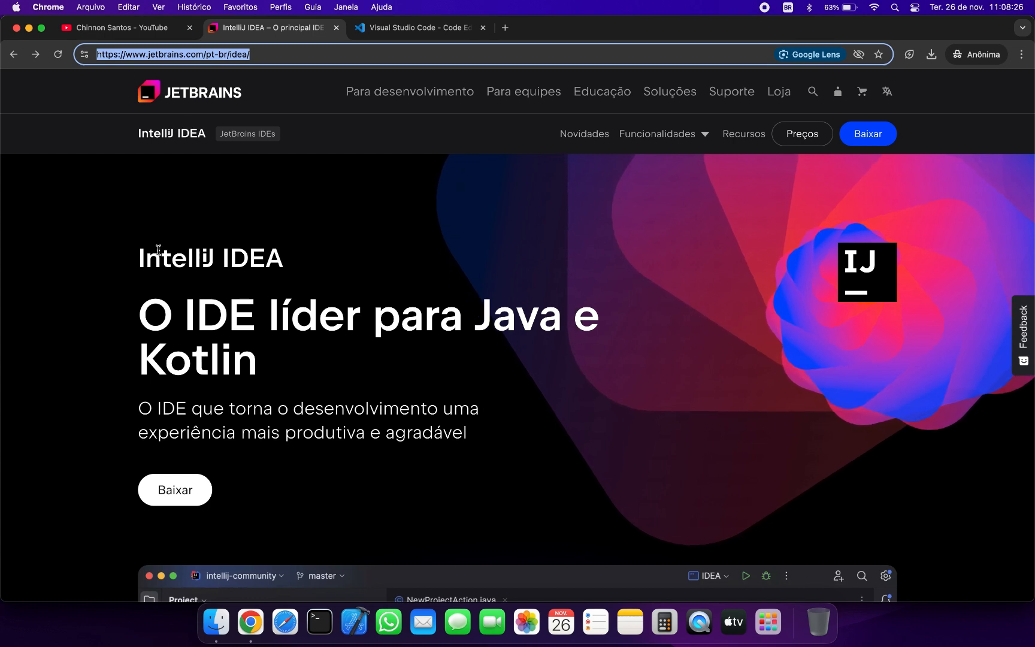
- Open the IntelliJ IDEA download page from its JetBrains product page
left_click_drag(137, 258, 214, 259)
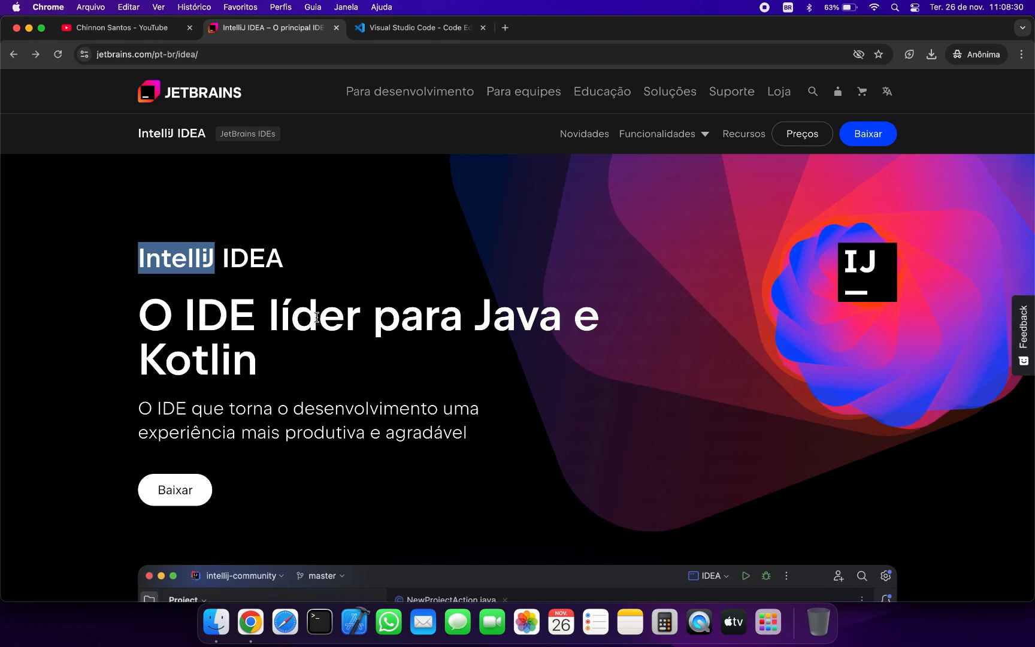
left_click(326, 350)
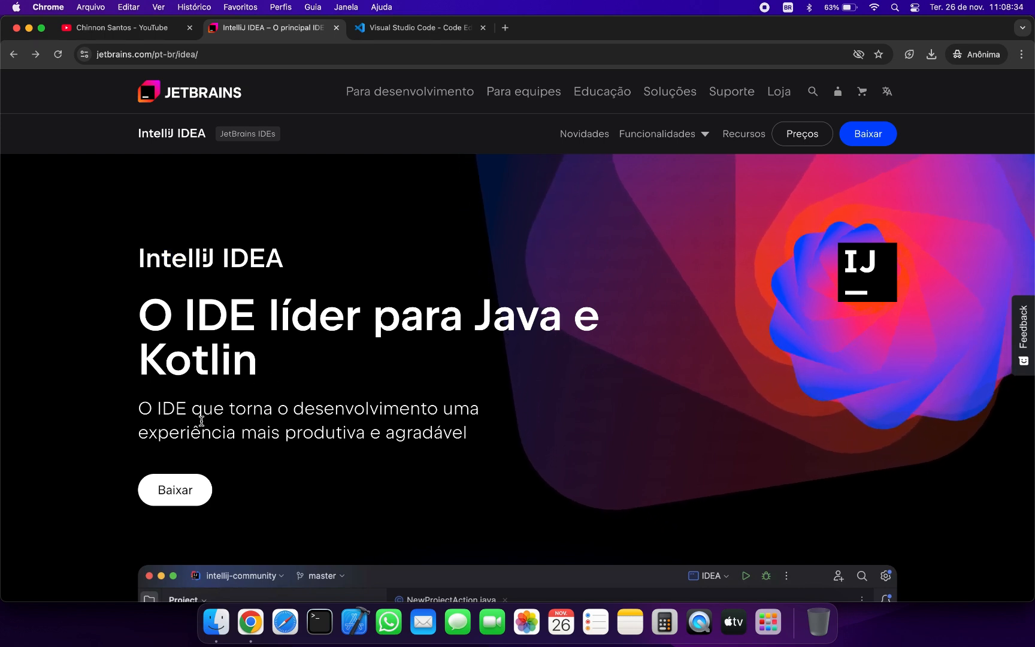
left_click(176, 494)
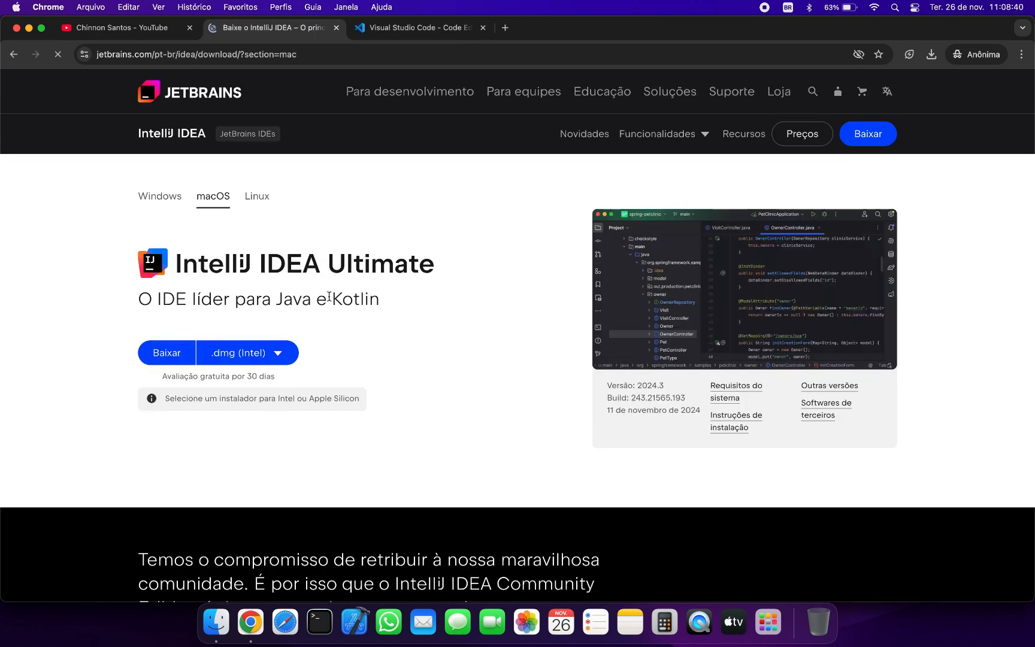
- Compare the trial terms of IntelliJ IDEA Ultimate with the licensing note of the Community Edition on the download page
left_click_drag(332, 271, 422, 274)
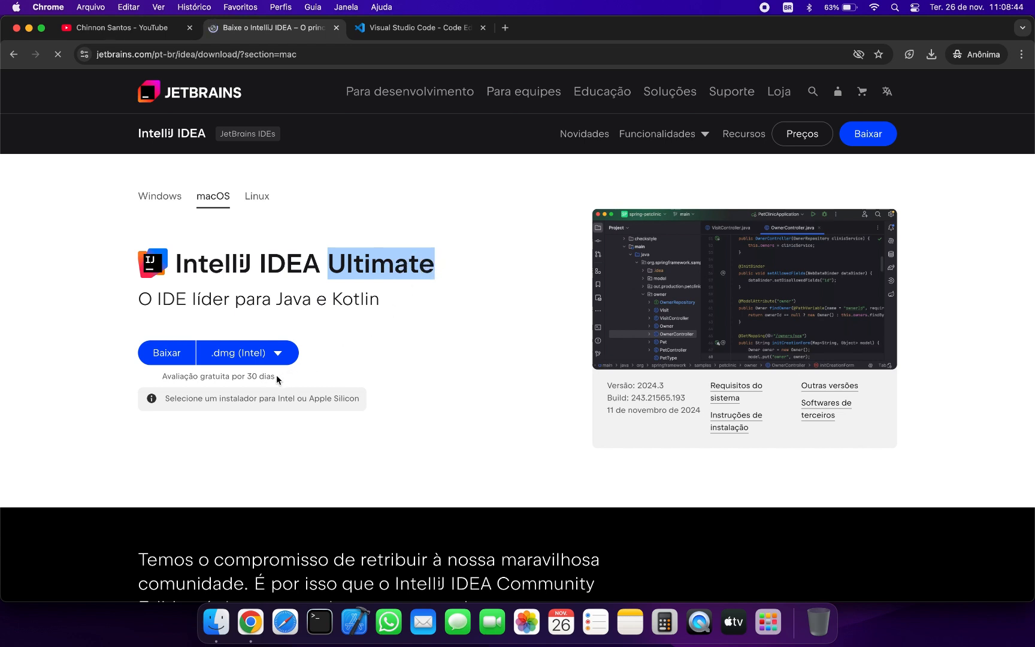
left_click_drag(277, 379, 162, 378)
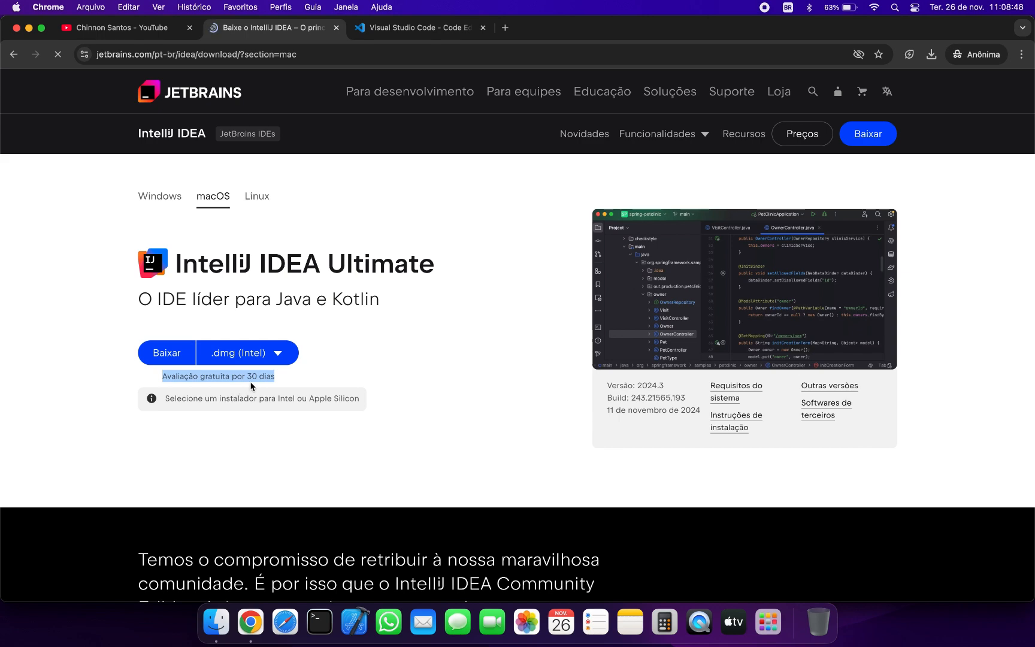
left_click(371, 439)
scroll(371, 438, "down", 5)
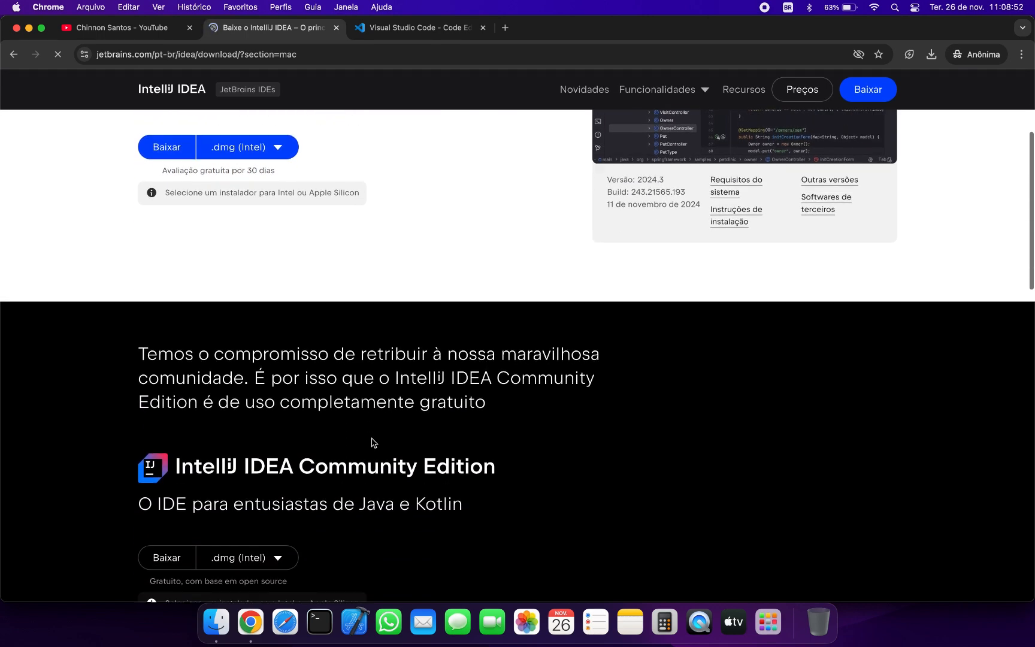
scroll(374, 442, "down", 3)
left_click(302, 355)
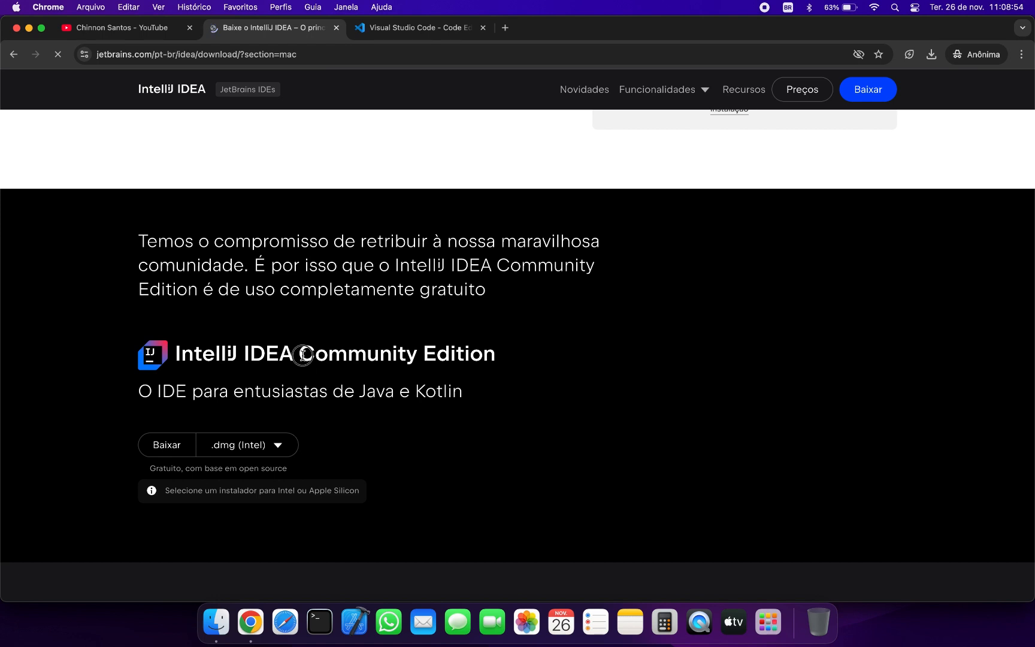
left_click_drag(303, 355, 495, 359)
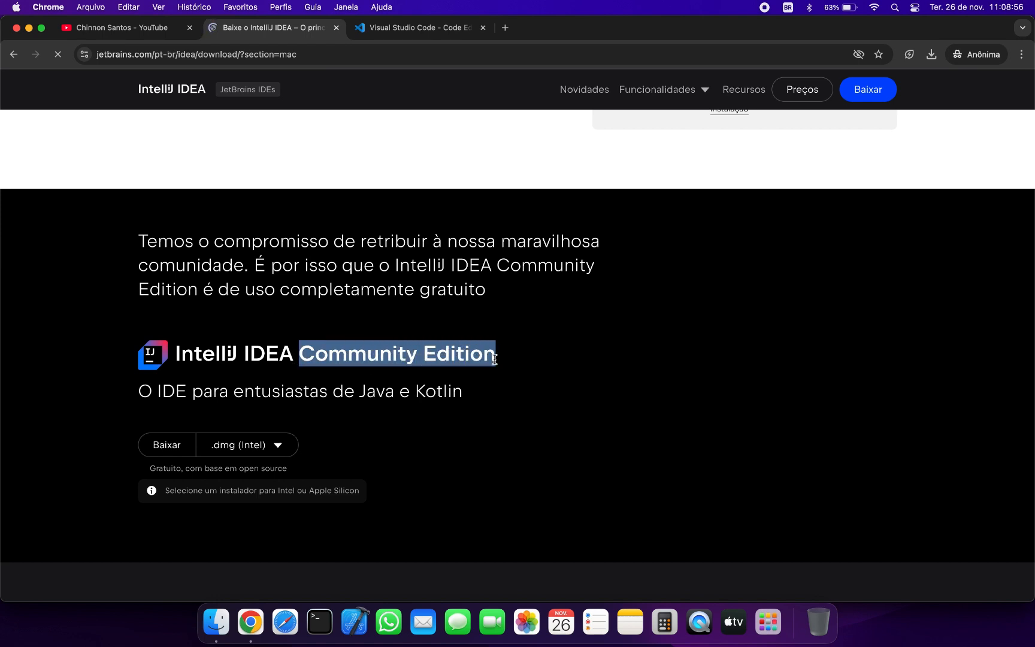
left_click_drag(290, 470, 151, 470)
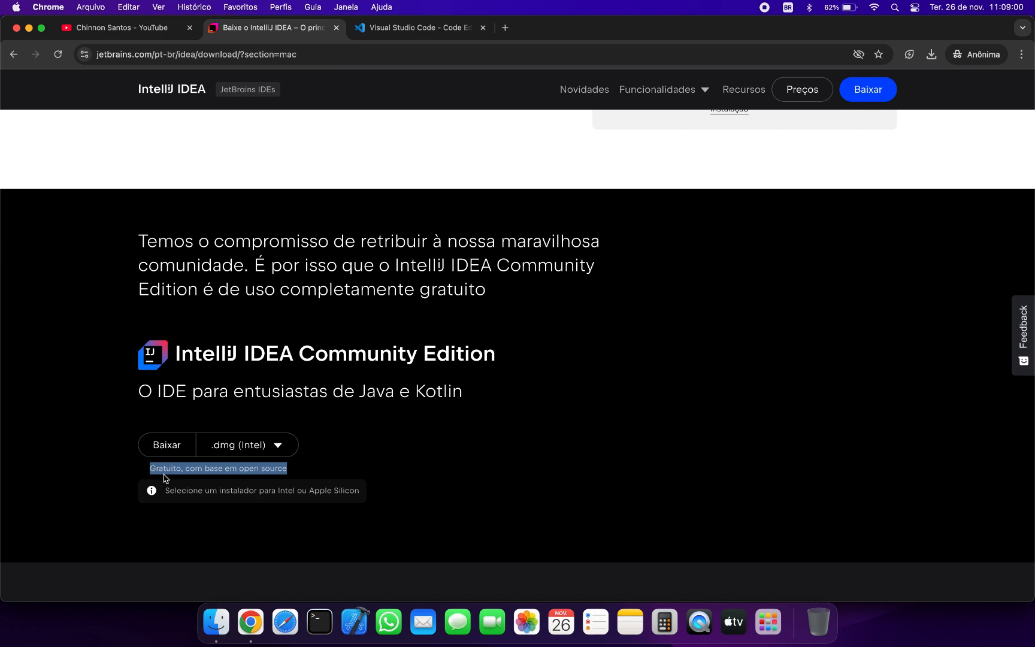
left_click(168, 470)
double_click(167, 469)
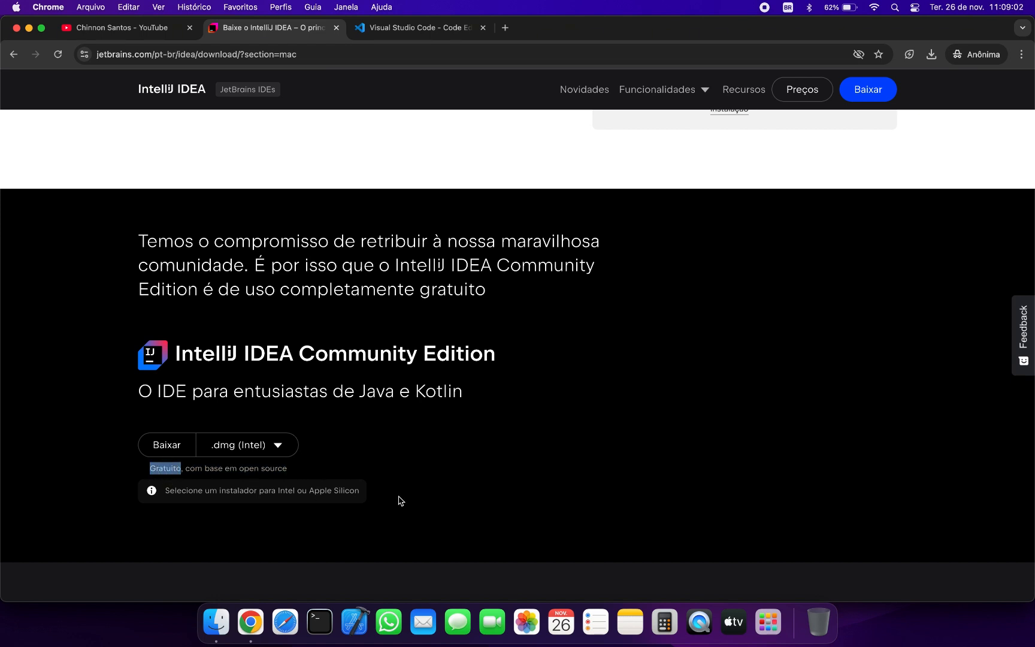
- Request the IntelliJ IDEA Community Edition .dmg (Intel) download and cancel saving the file
left_click(169, 446)
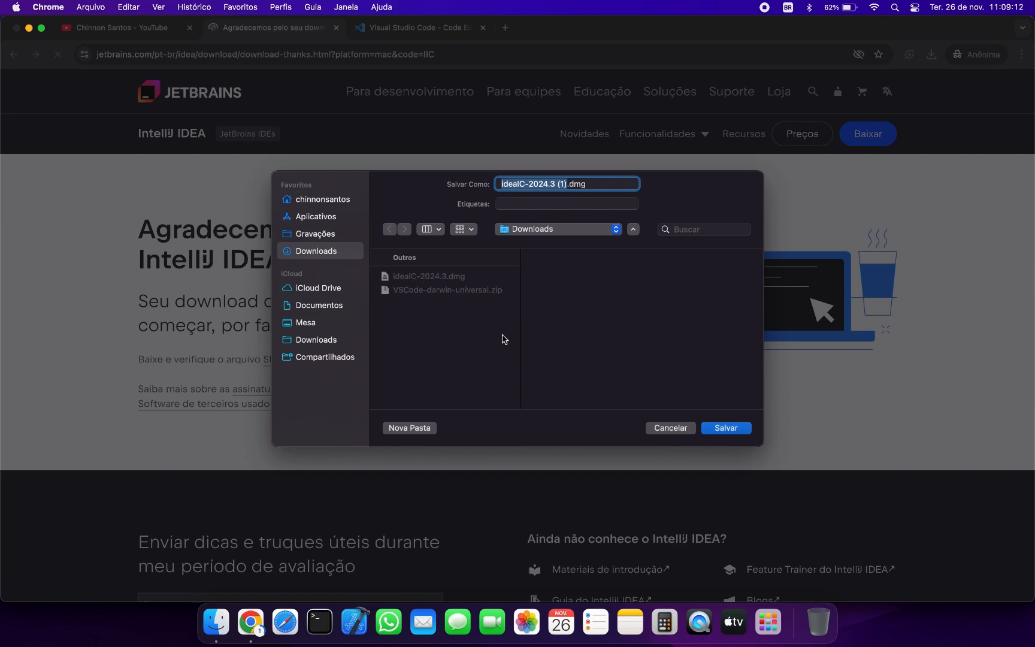
left_click(666, 429)
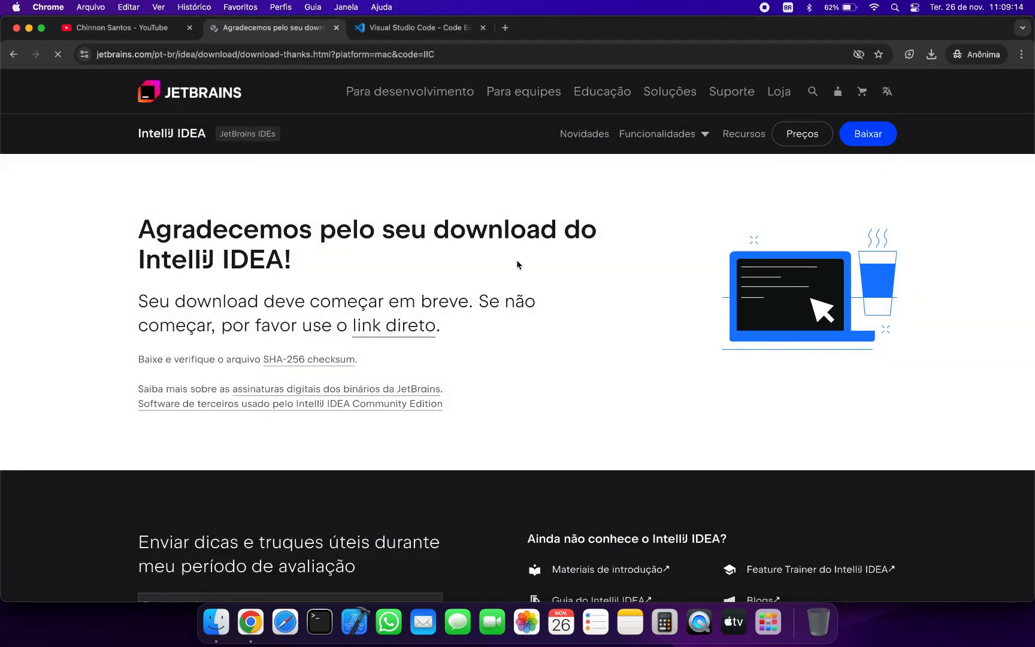
- Request the macOS download on the Visual Studio Code site and cancel saving the zip file
left_click(416, 29)
left_click(200, 54)
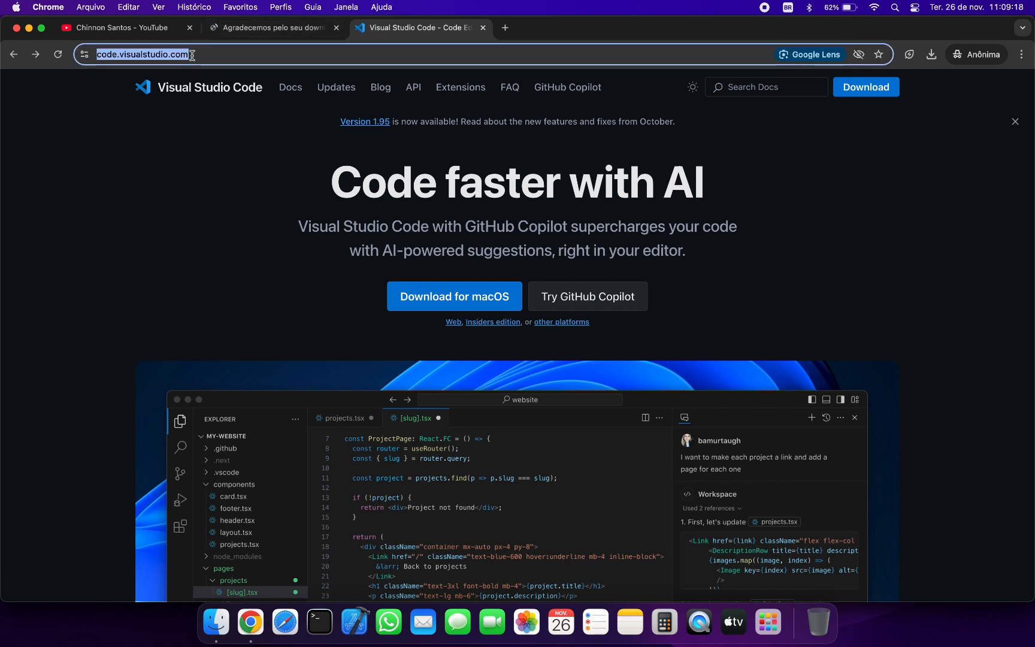
left_click(192, 55)
left_click_drag(220, 57, 89, 53)
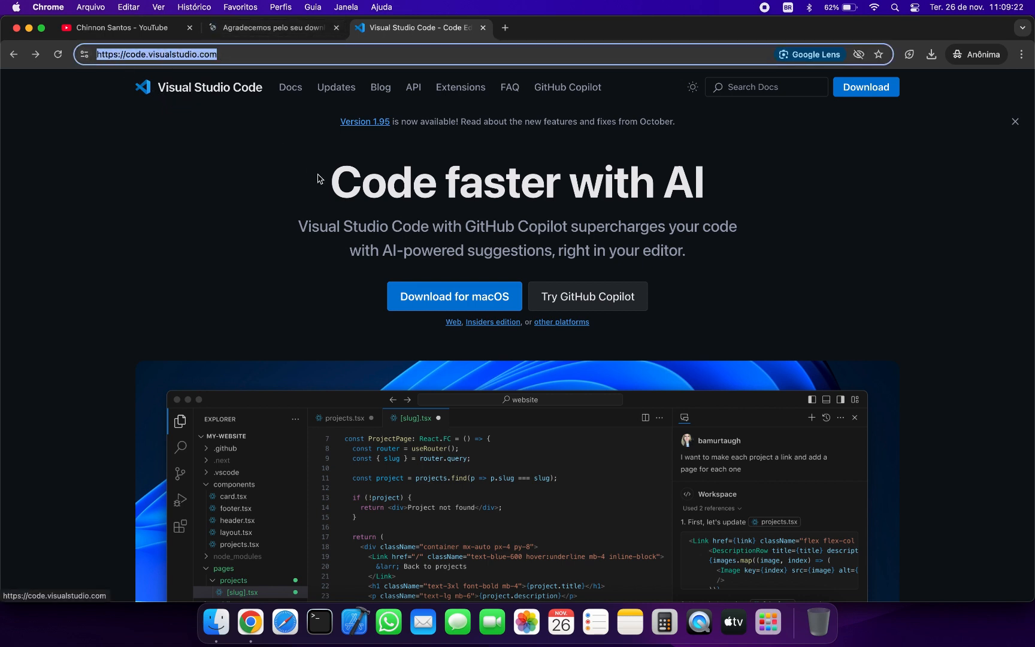
left_click_drag(298, 224, 428, 226)
left_click(447, 240)
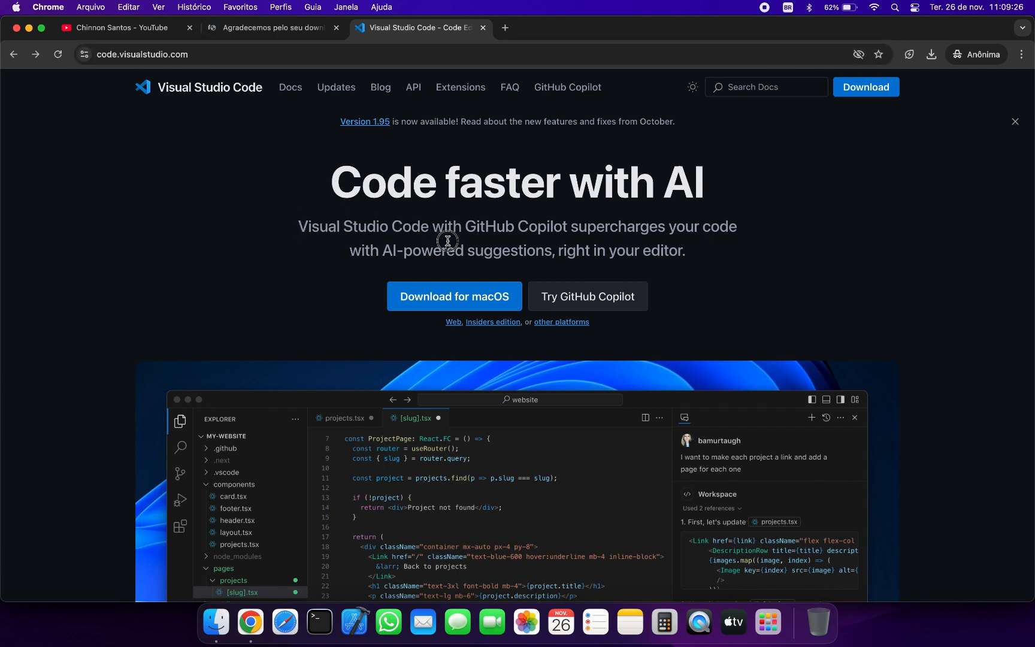
left_click(442, 299)
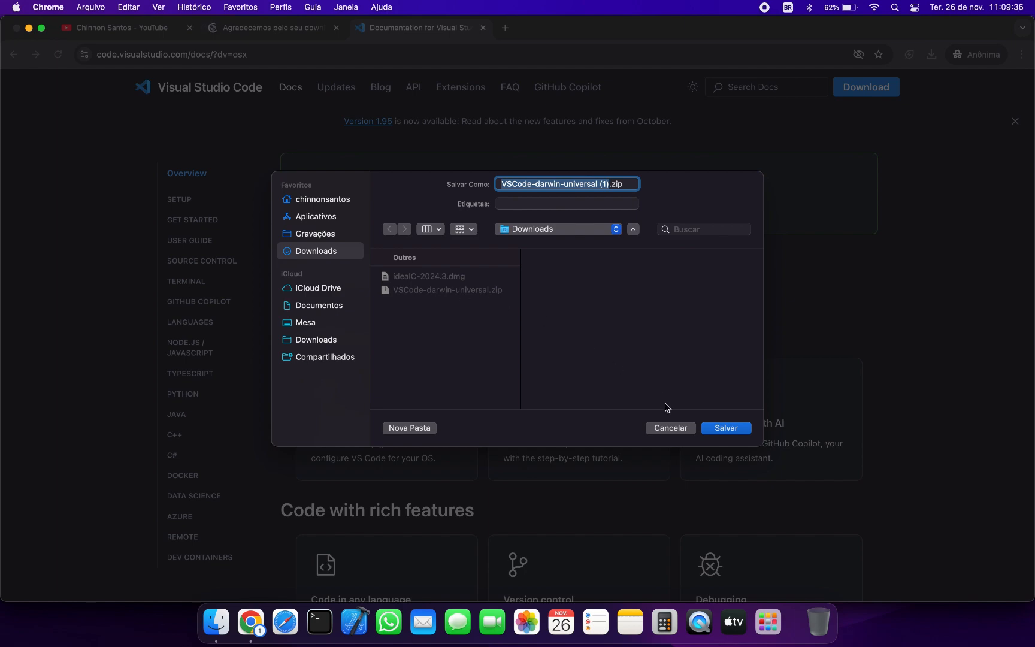
left_click(670, 428)
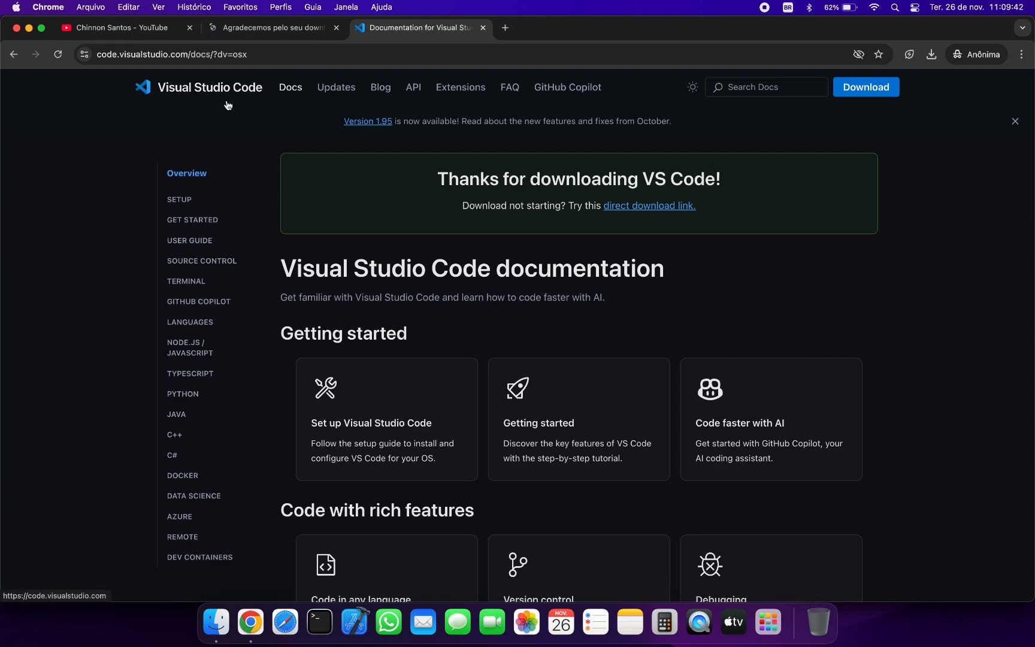
- Switch to Finder and install IntelliJ IDEA CE from ideaIC-2024.3.dmg in Downloads into the Applications folder
left_click(174, 32)
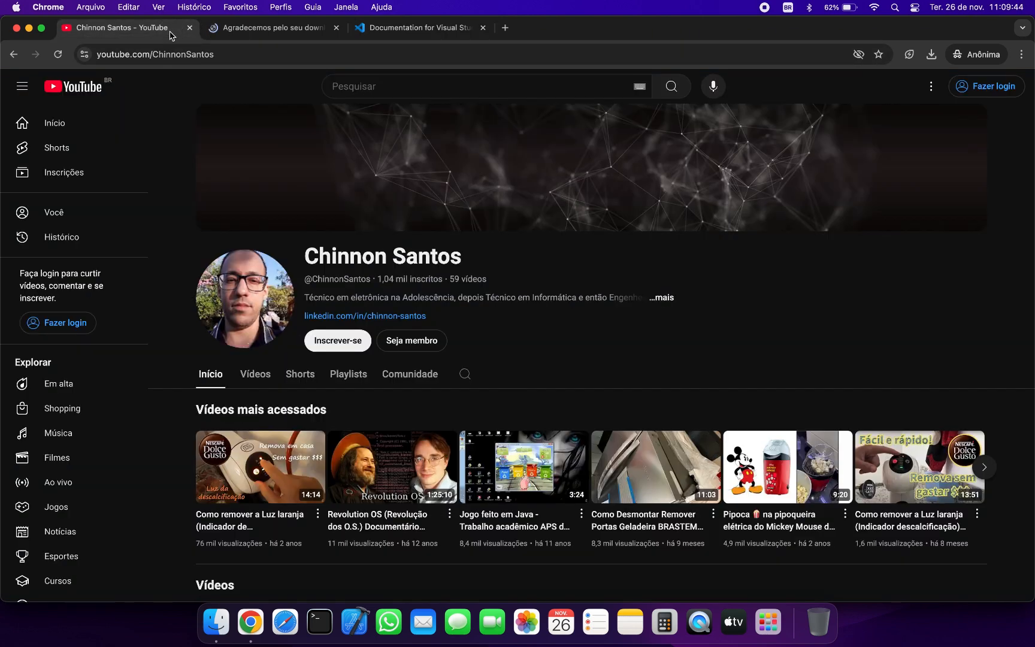
left_click(217, 621)
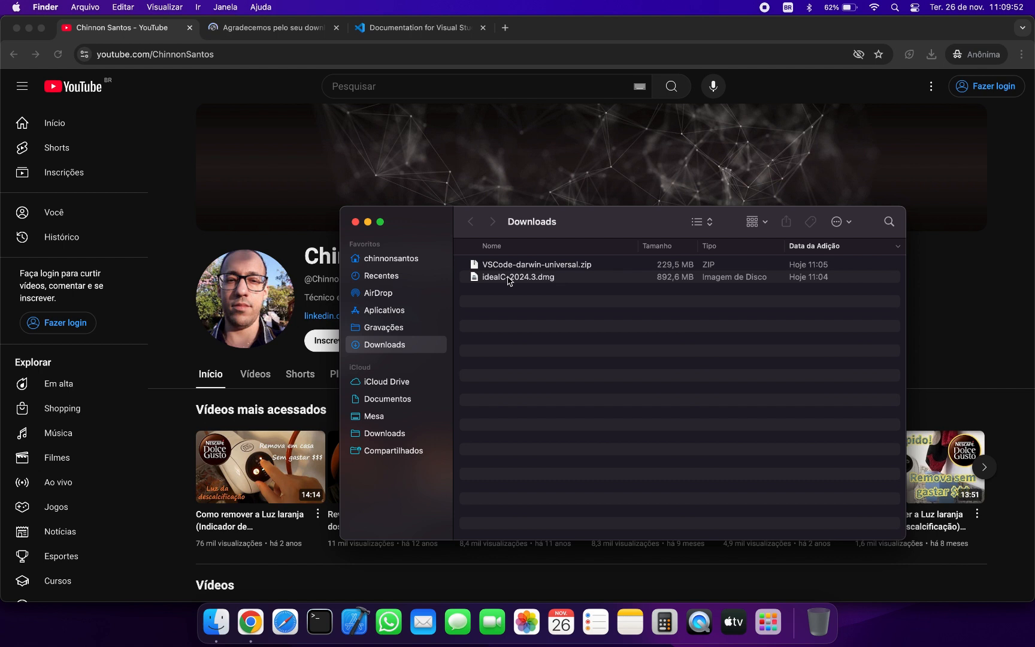
left_click(509, 279)
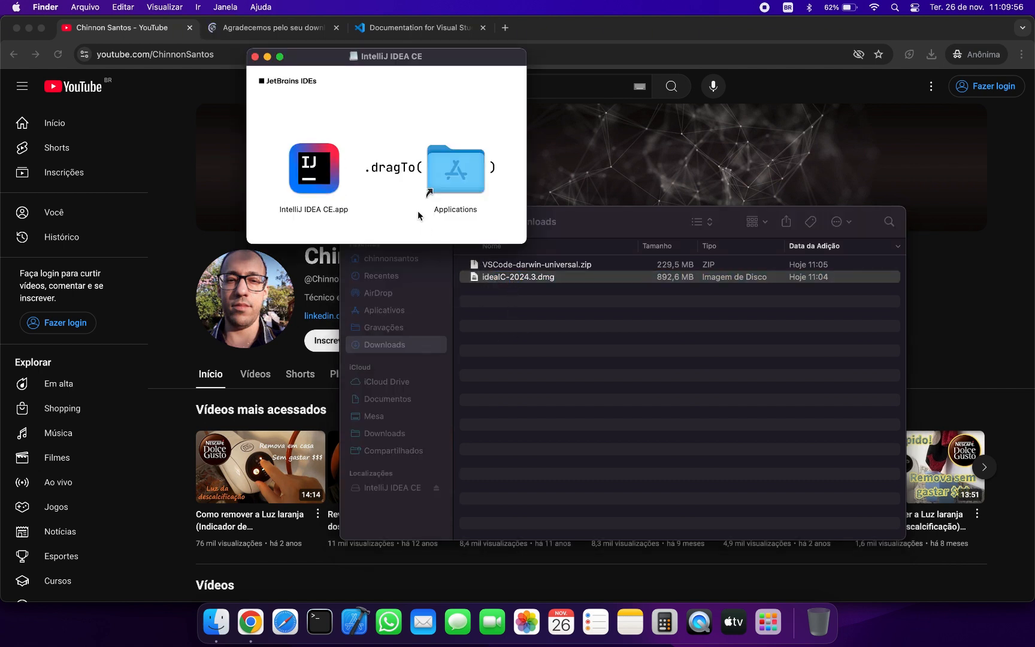
left_click_drag(315, 170, 467, 182)
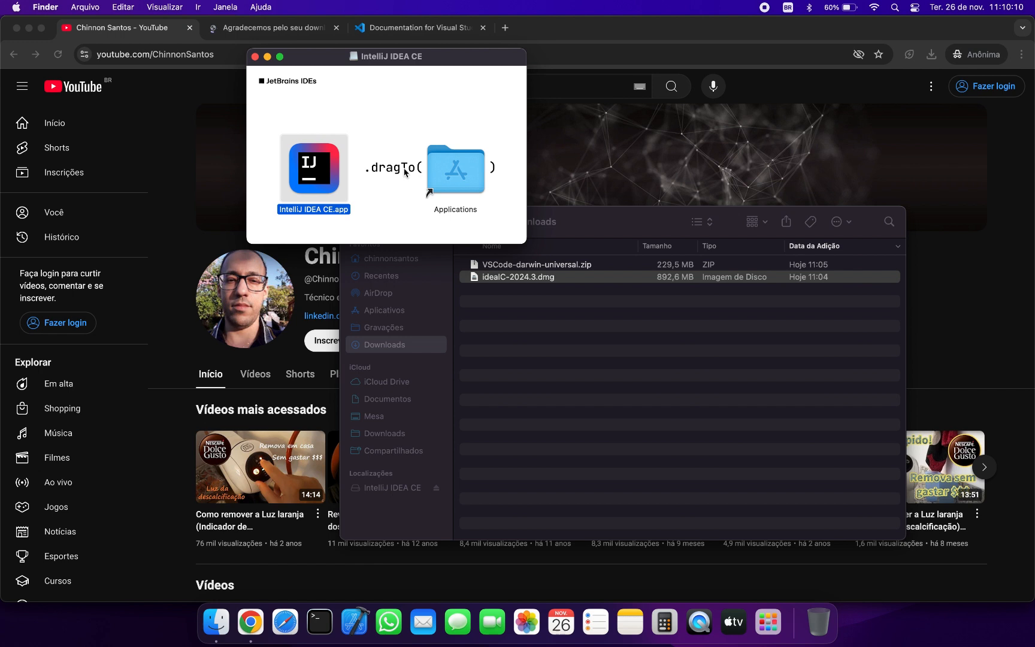
left_click(256, 56)
- Extract VSCode-darwin-universal.zip in Downloads and move Visual Studio Code.app to the Applications (Aplicativos) folder
left_click(503, 268)
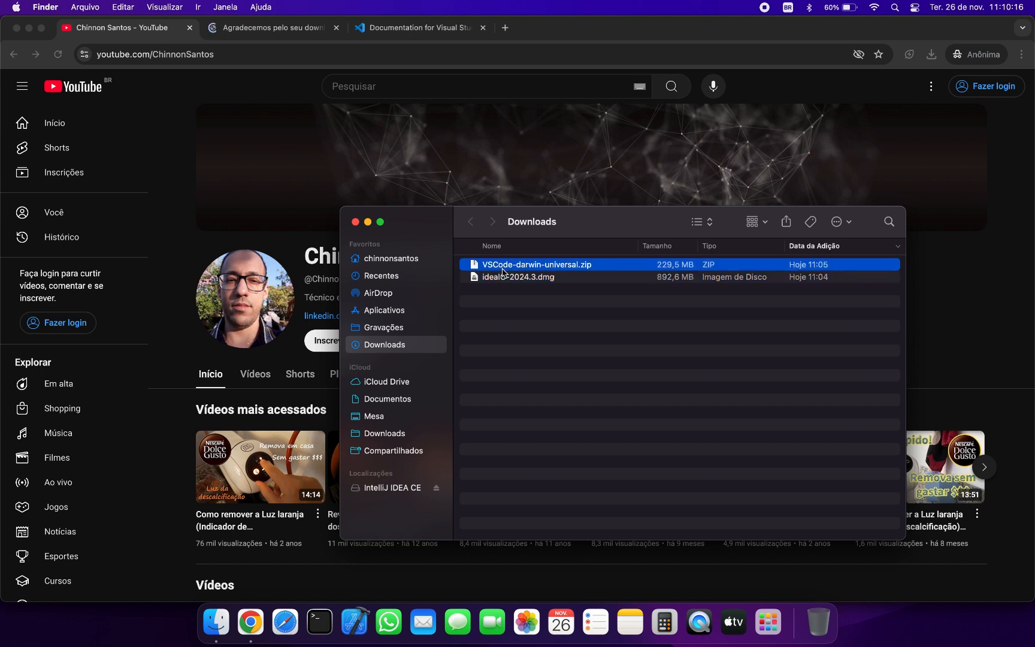
double_click(512, 270)
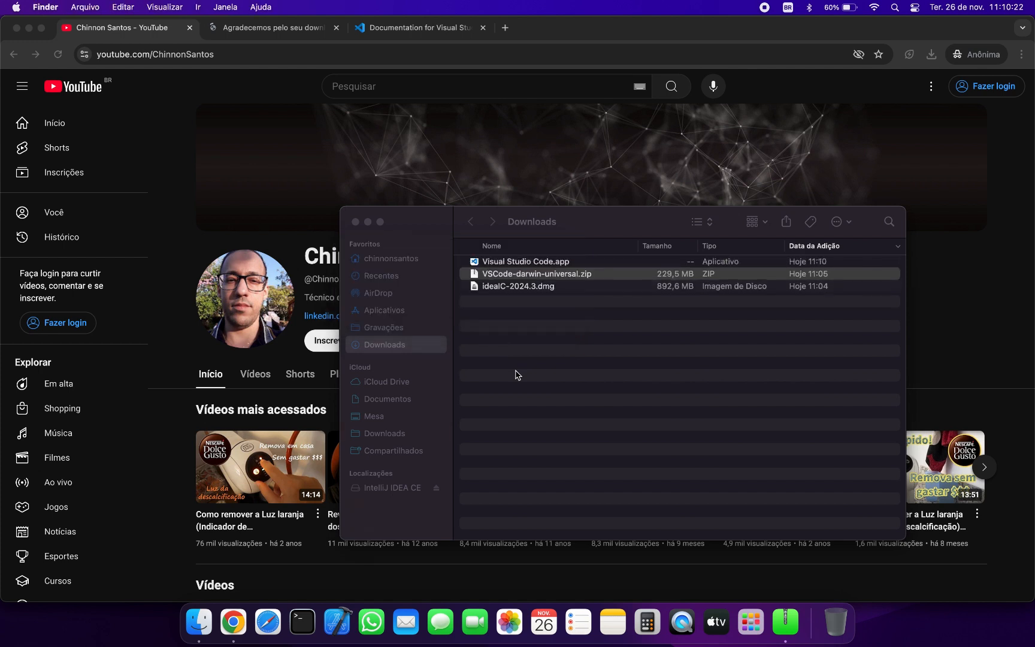
left_click(531, 332)
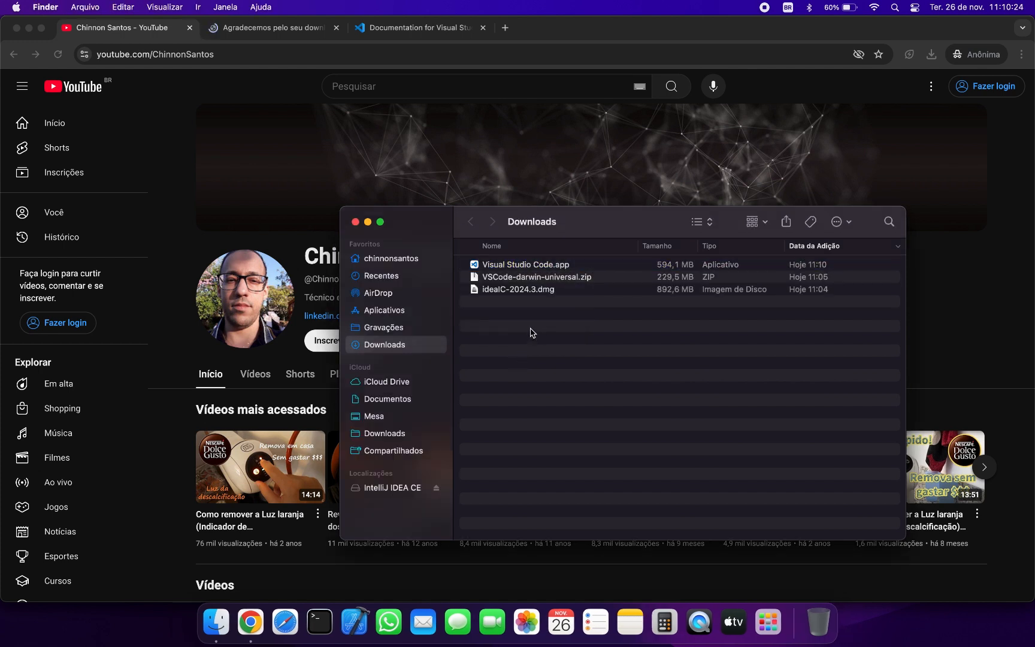
left_click(529, 267)
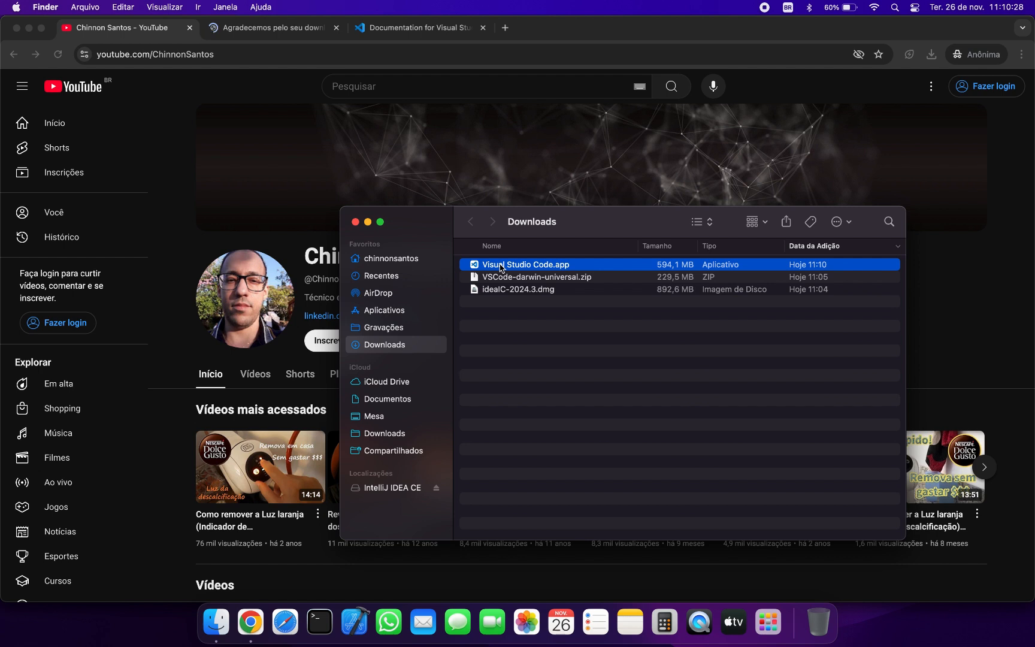
left_click_drag(501, 268, 418, 316)
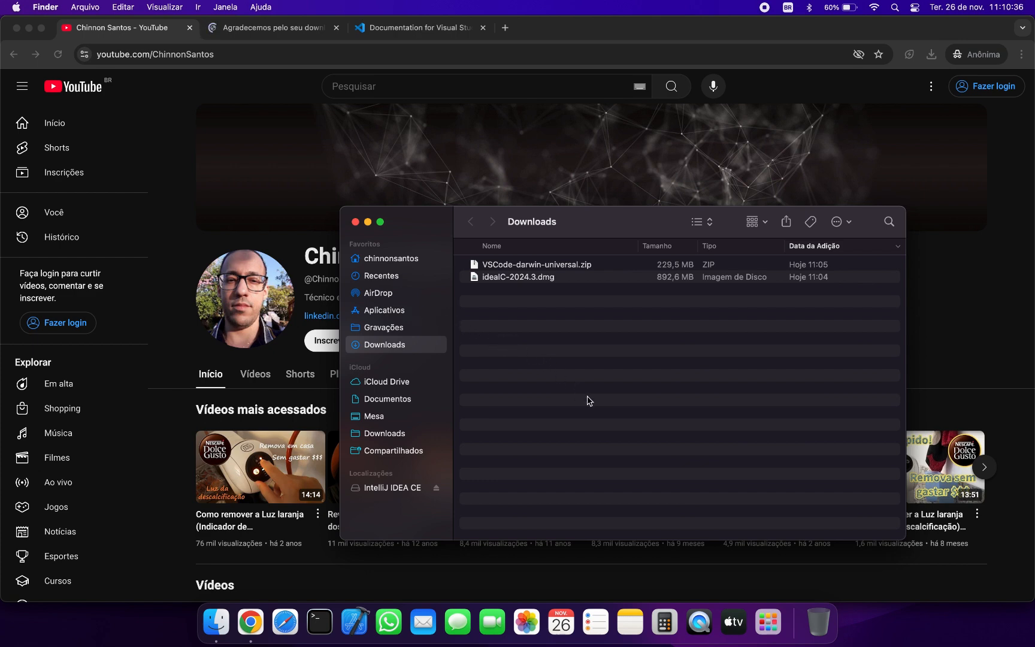
- Launch the installed IntelliJ IDEA CE and allow macOS to open the app downloaded from the internet
left_click(769, 623)
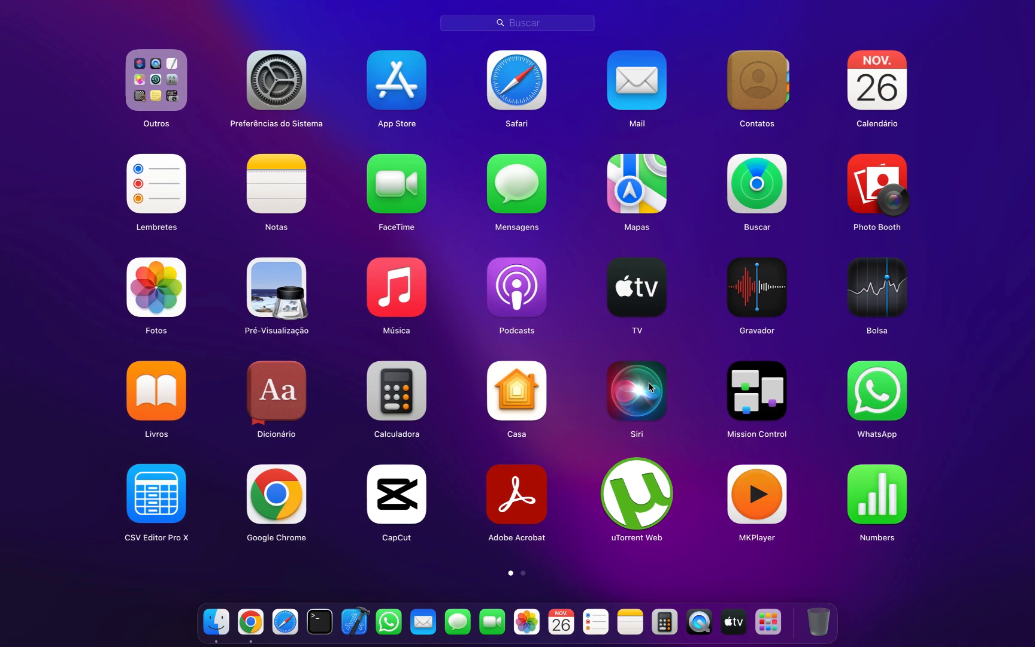
scroll(648, 383, "right", 5)
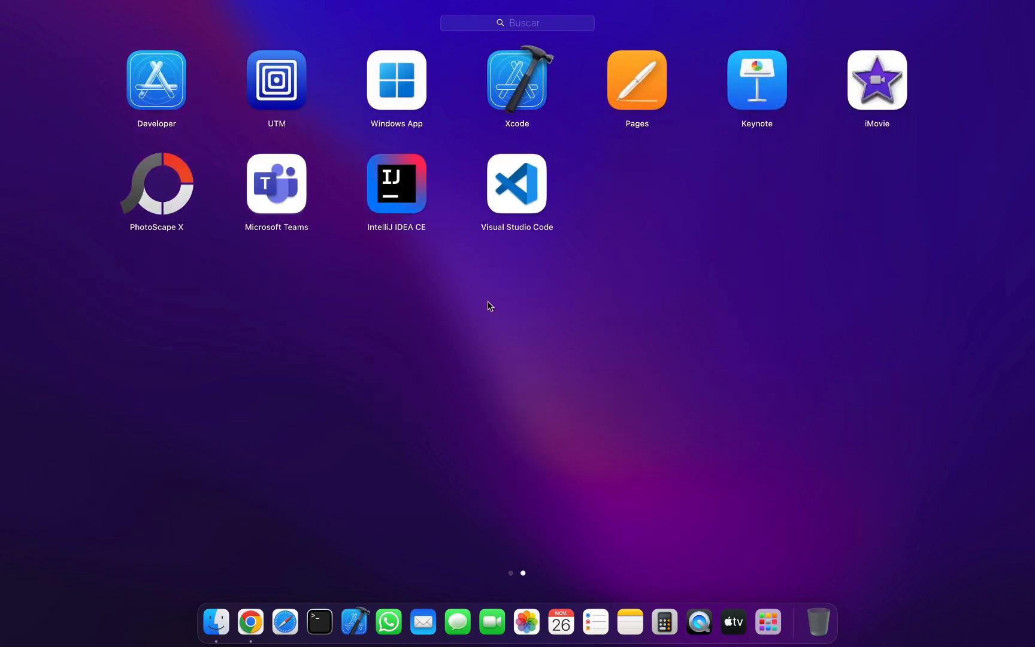
left_click(396, 184)
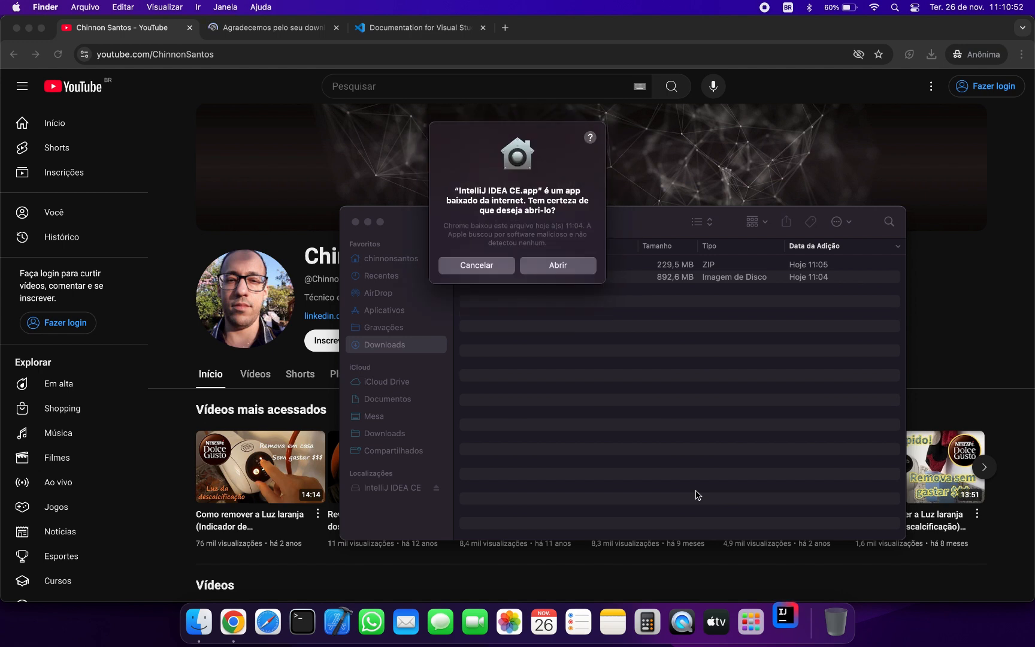
left_click(564, 269)
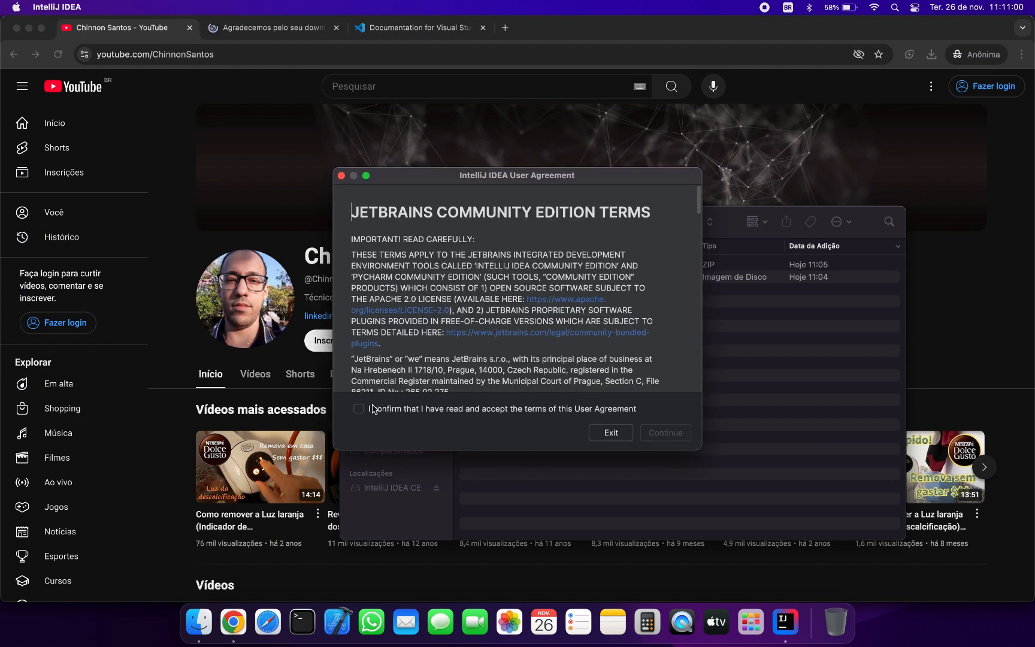
- Accept the JetBrains Community Edition user agreement and continue to the IntelliJ IDEA welcome window
left_click_drag(437, 211, 594, 221)
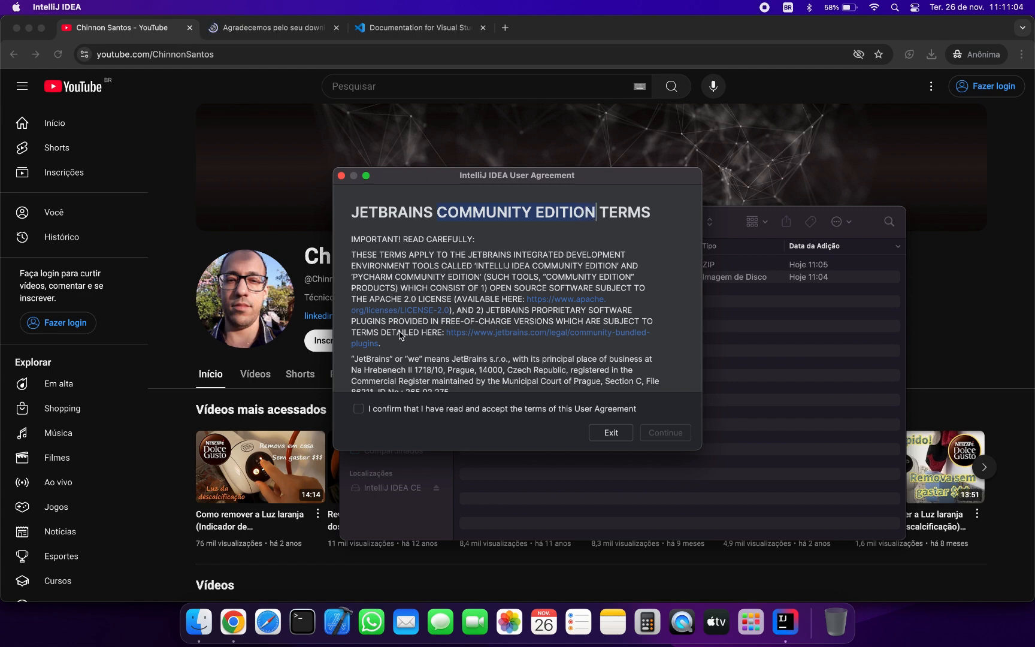
left_click(372, 411)
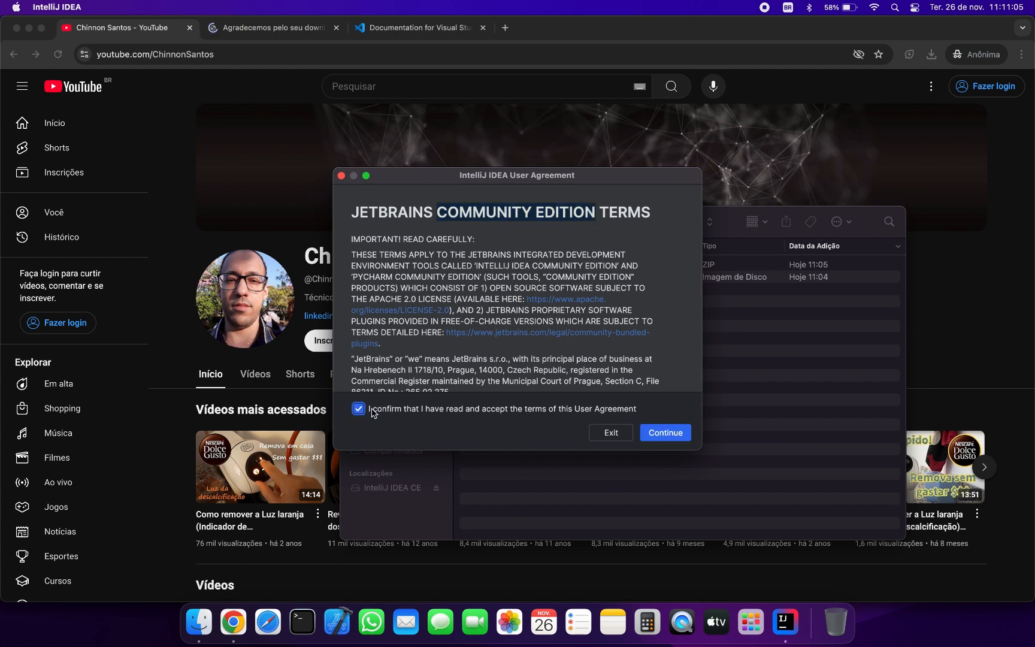
left_click(665, 433)
left_click(597, 437)
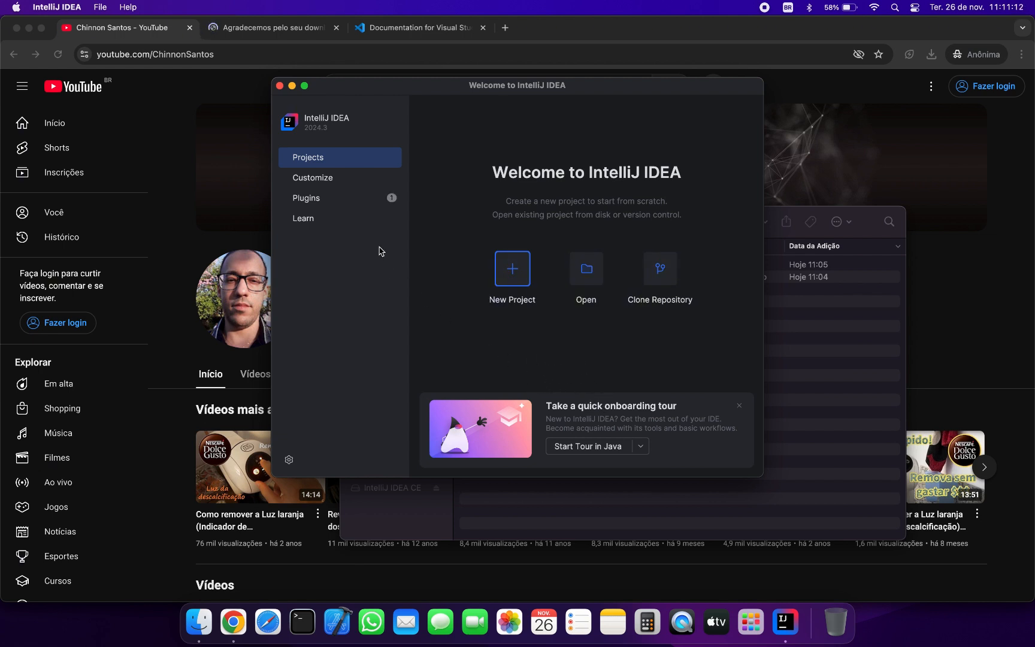
- Update the bundled GitLab plugin and restart IntelliJ IDEA to apply the update
left_click(348, 197)
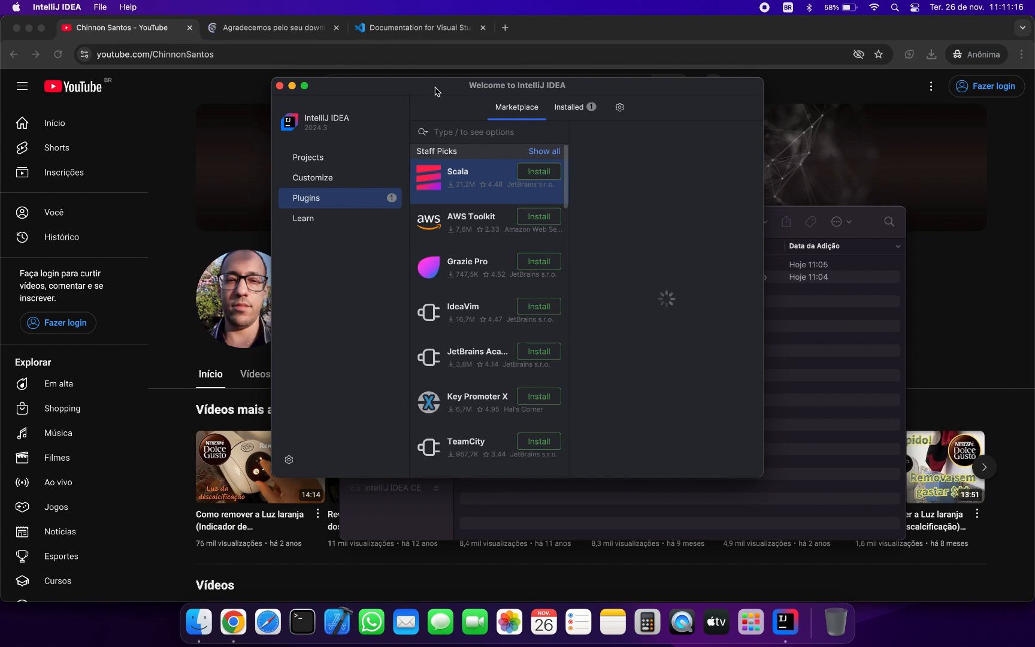
left_click_drag(435, 90, 369, 102)
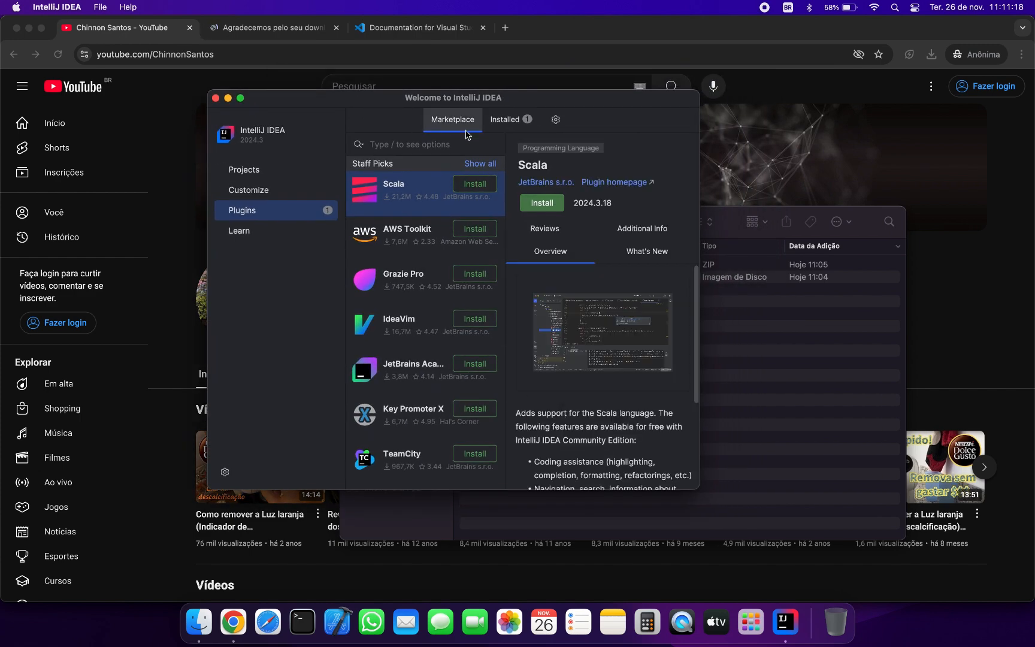
left_click(505, 123)
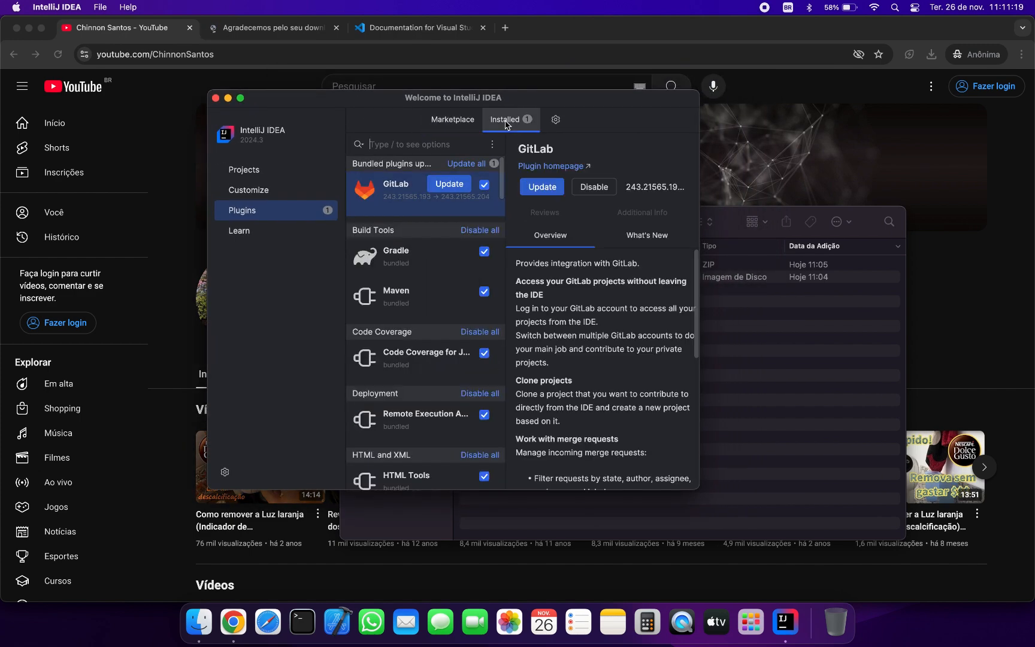
left_click(455, 190)
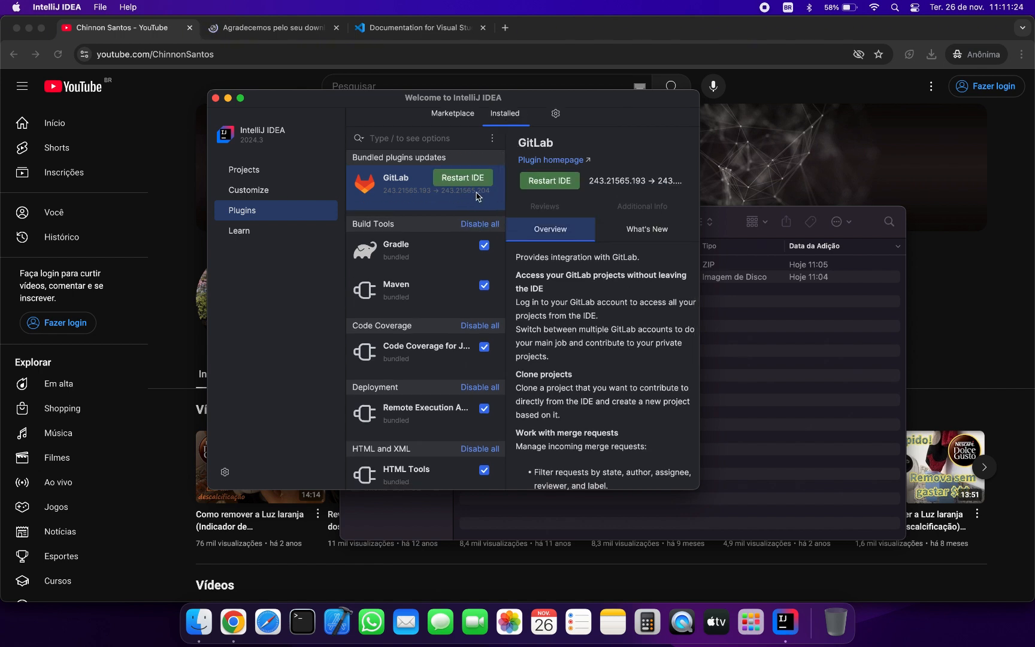
left_click(470, 184)
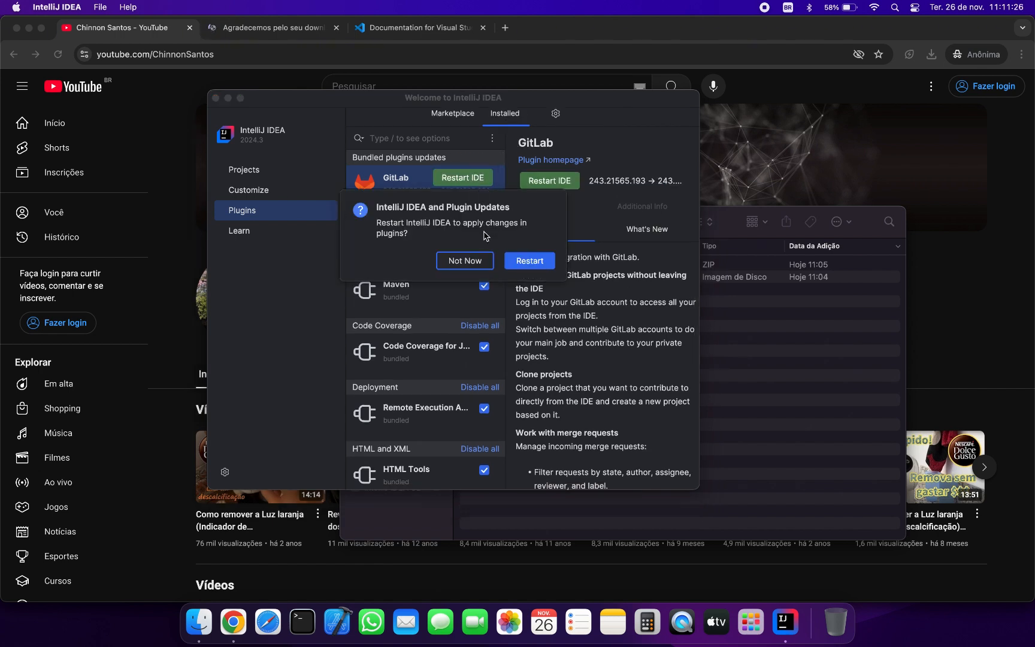
left_click(524, 263)
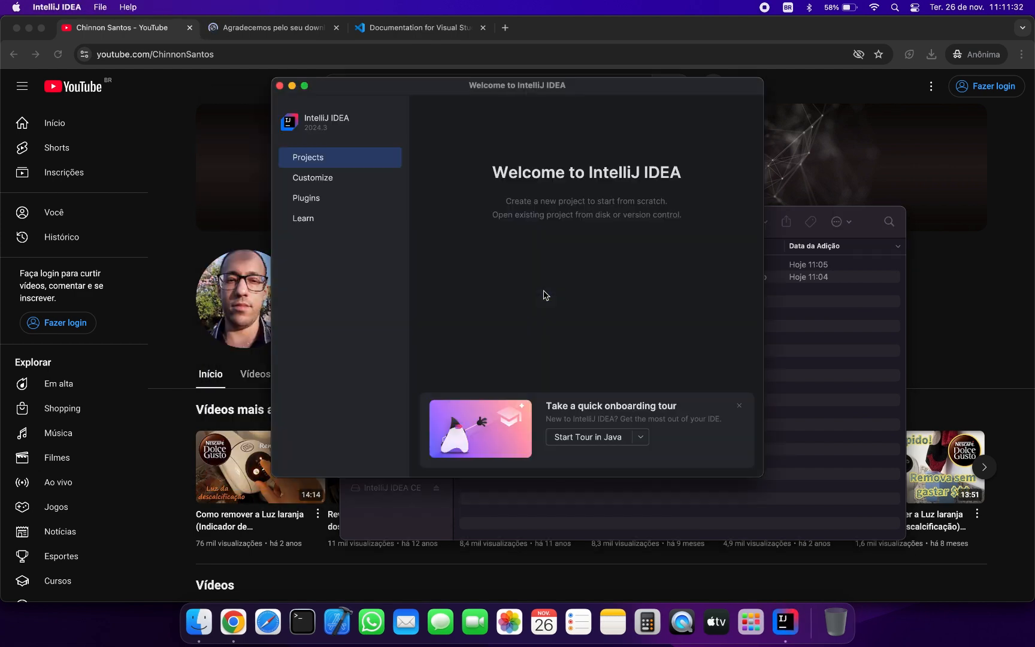
- Return to the plugins page and search the Marketplace for "Lombo"
left_click(343, 198)
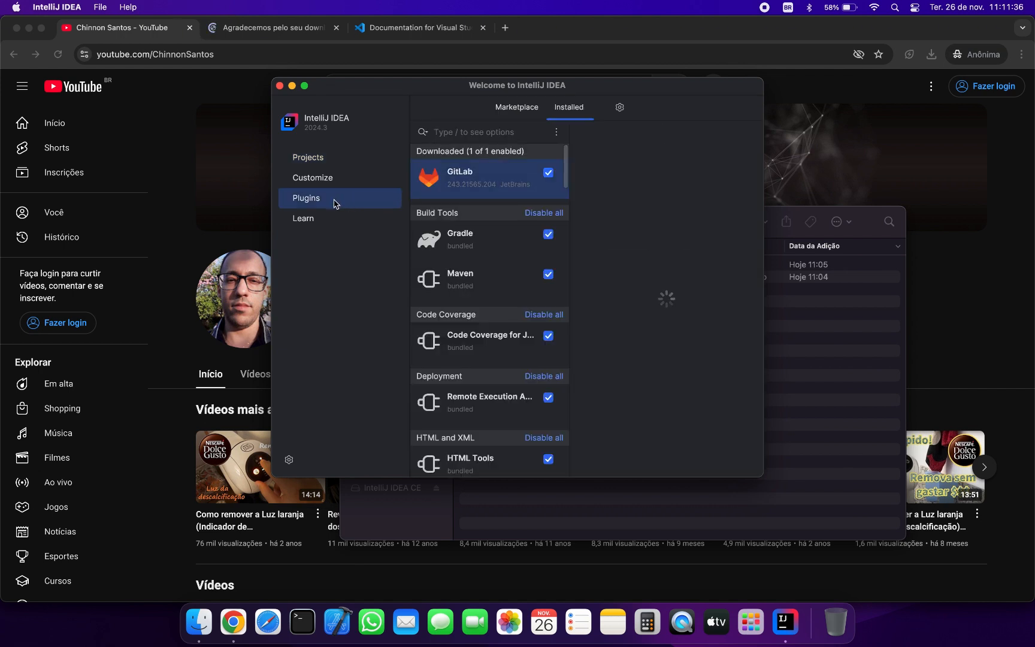
left_click_drag(400, 84, 342, 113)
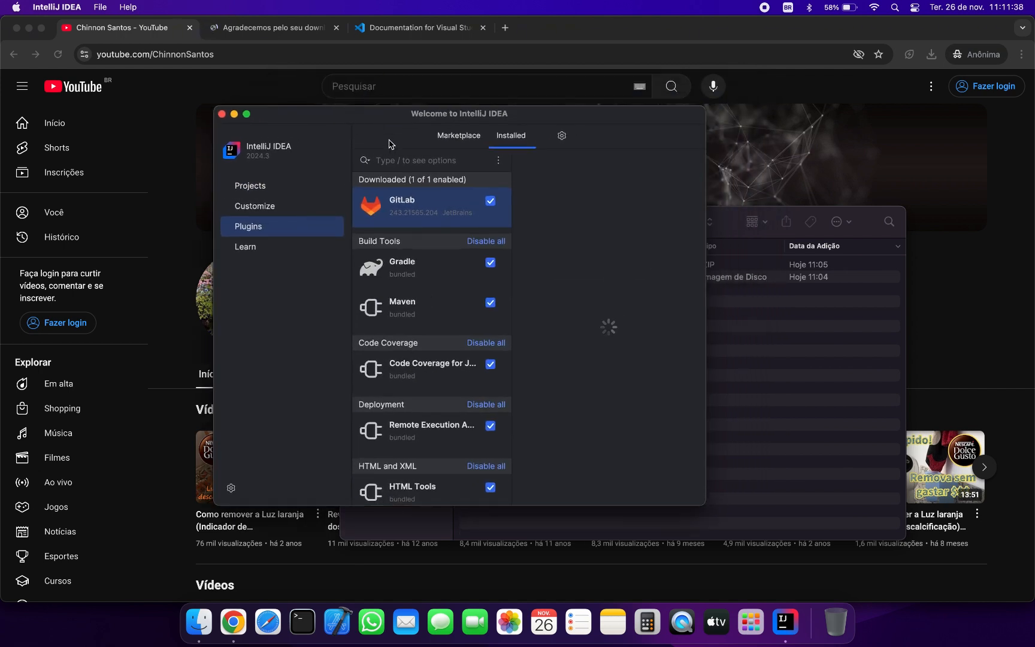
left_click(458, 139)
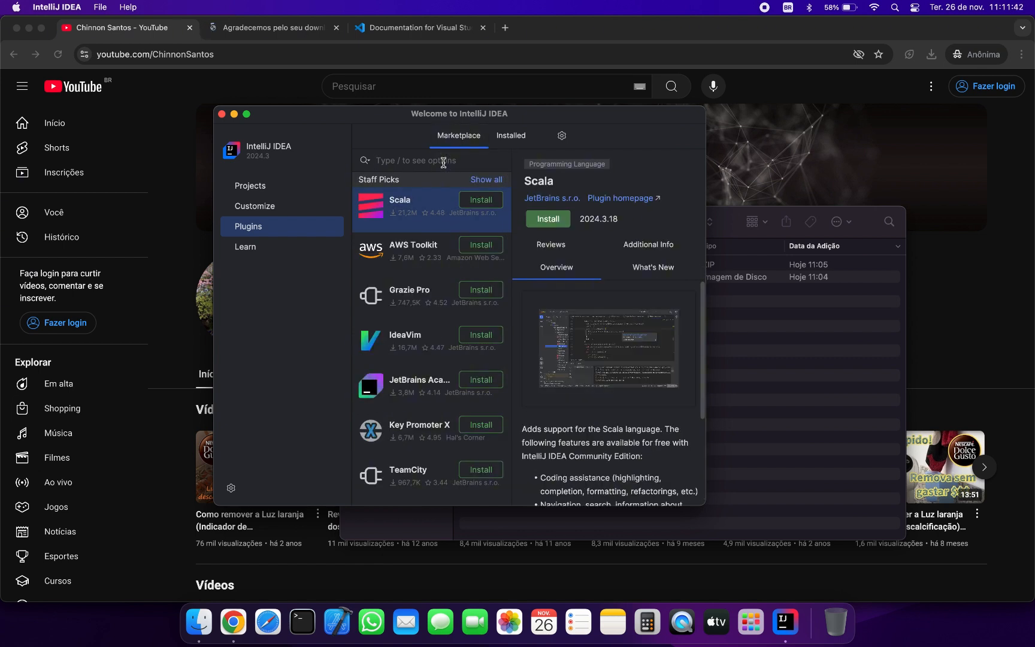
type("Lombo")
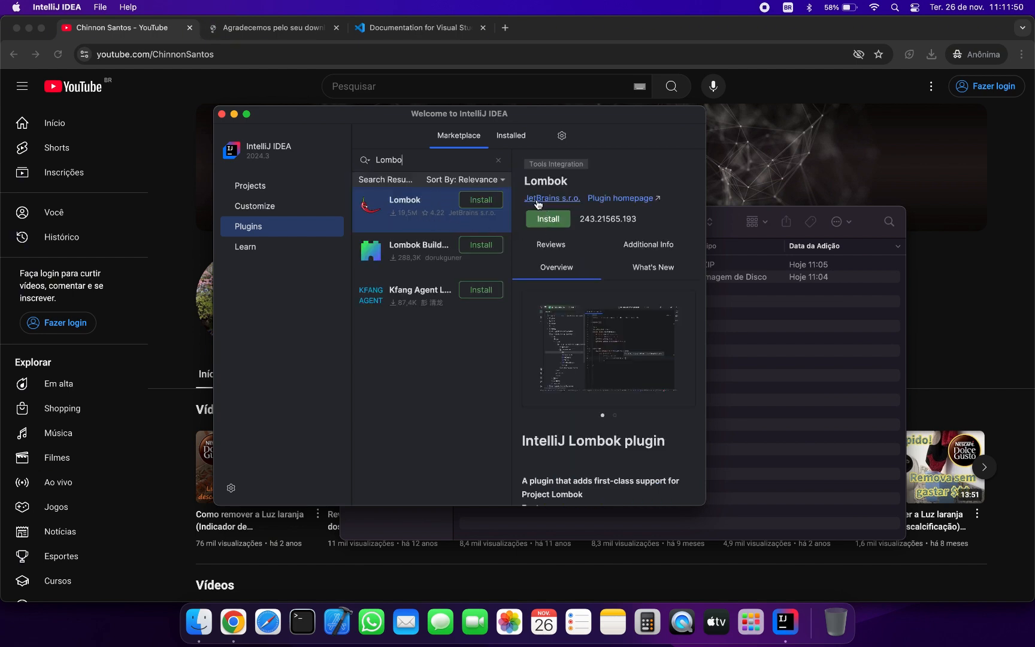
- Review the JetBrains Lombok plugin's version, description and feature list, and install it
left_click(582, 220)
left_click_drag(581, 221, 654, 228)
scroll(632, 388, "down", 5)
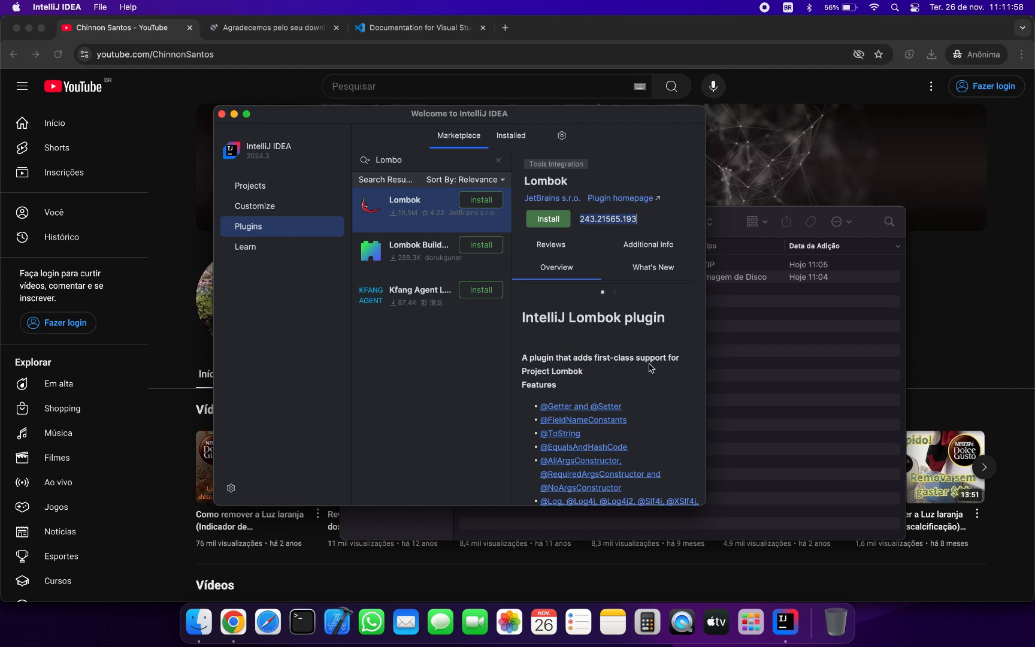
triple_click(518, 359)
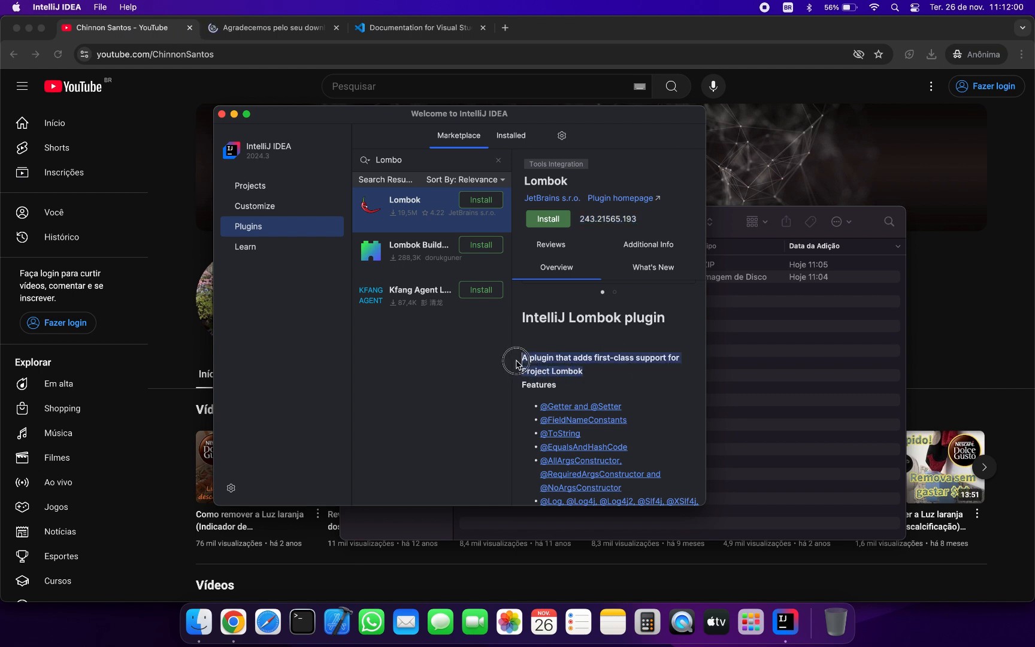
scroll(603, 340, "down", 4)
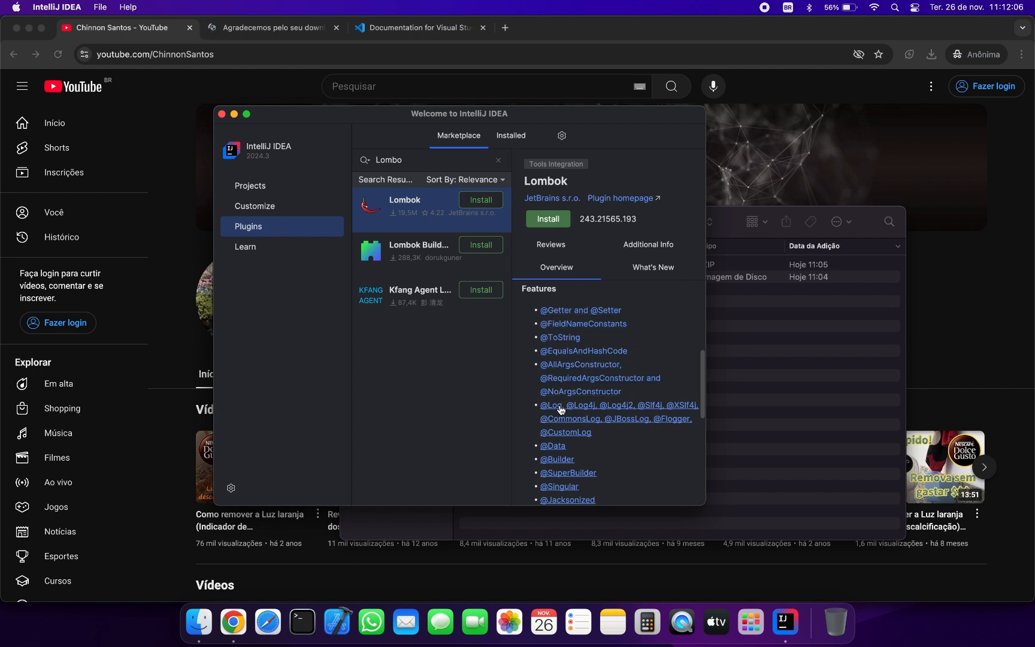
scroll(557, 491, "down", 10)
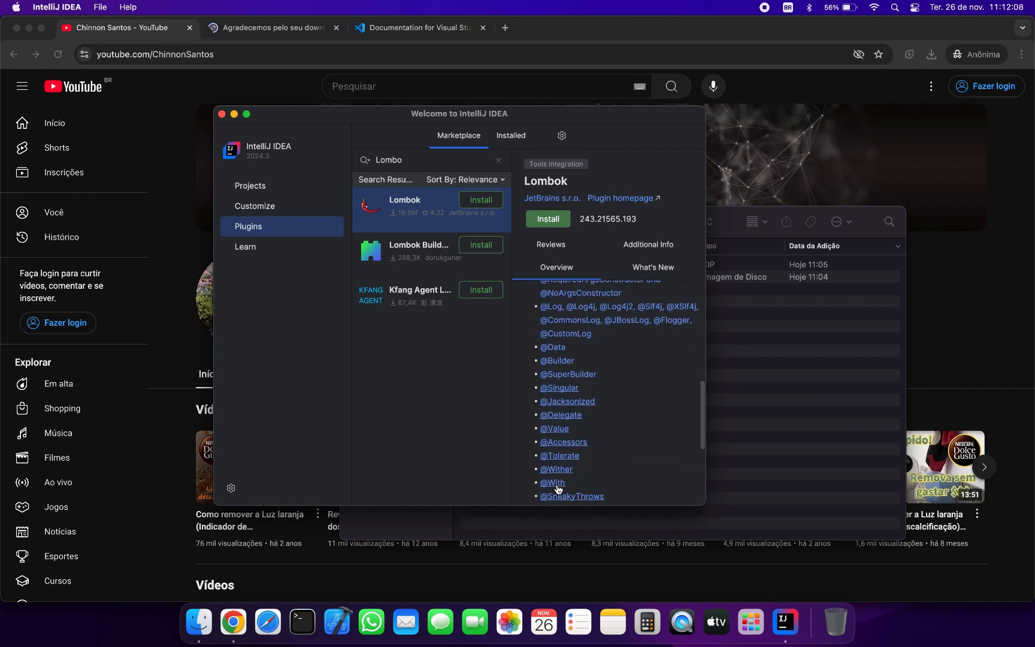
scroll(558, 488, "down", 3)
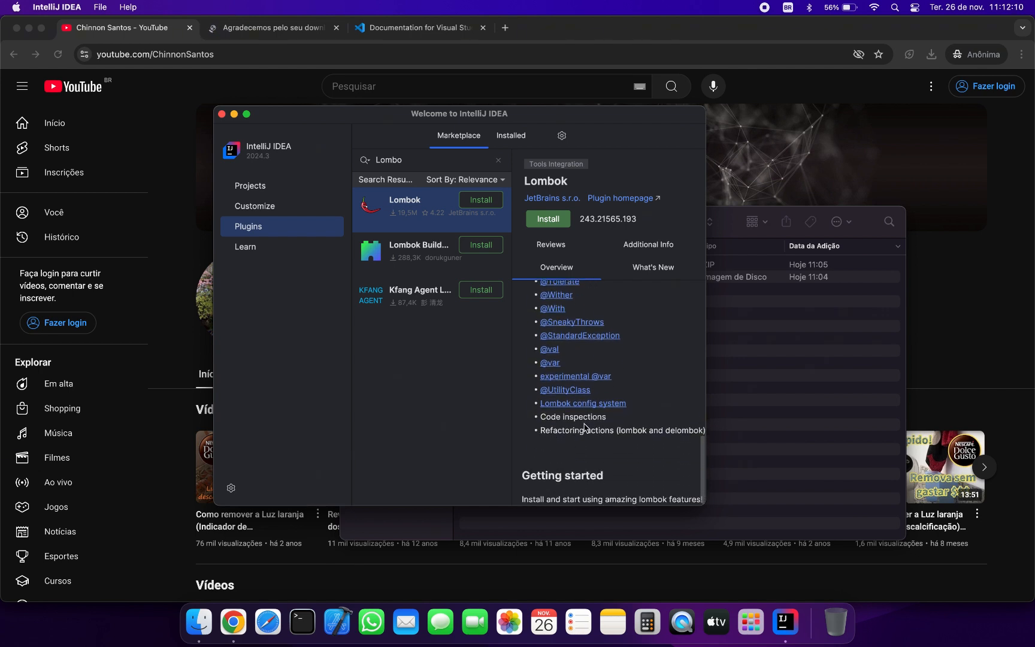
scroll(569, 431, "up", 20)
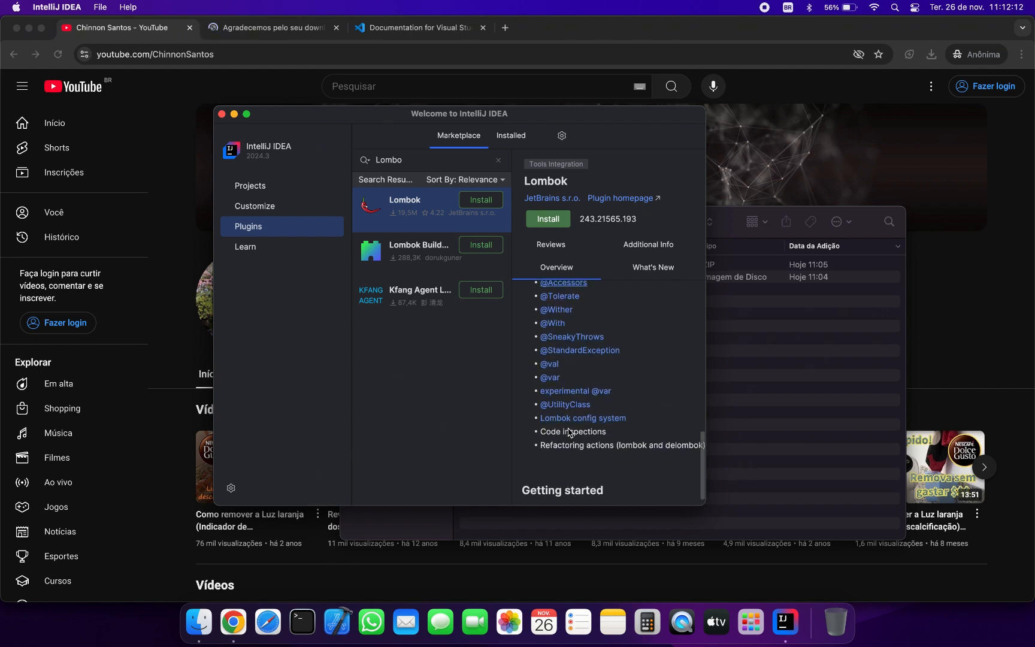
left_click(558, 220)
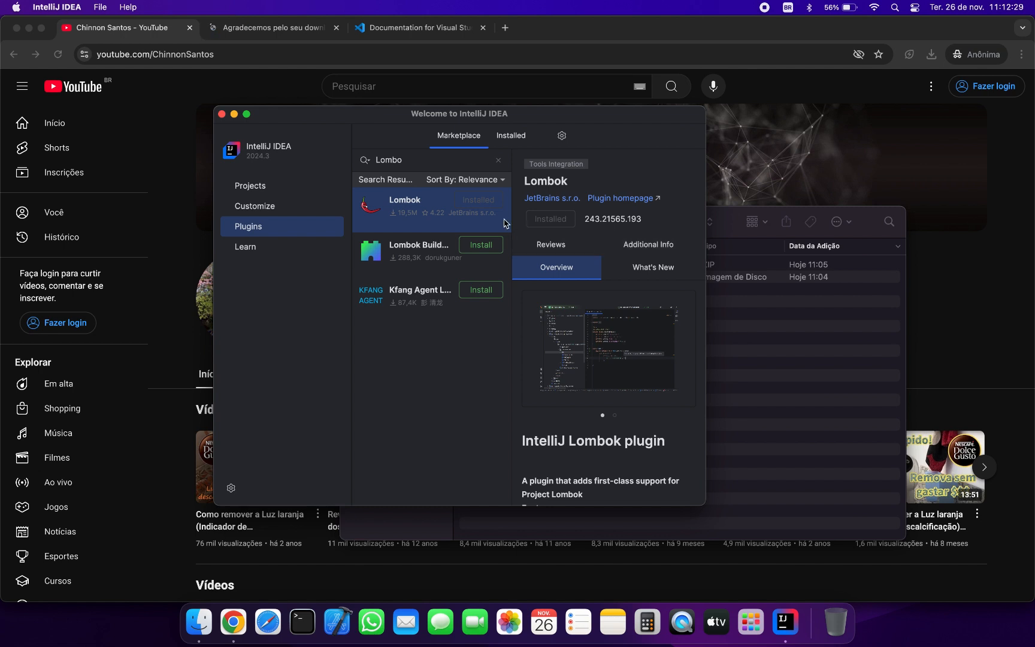
- Search the Marketplace for "Docker", read the JetBrains Docker plugin's overview and install the plugin
left_click(498, 160)
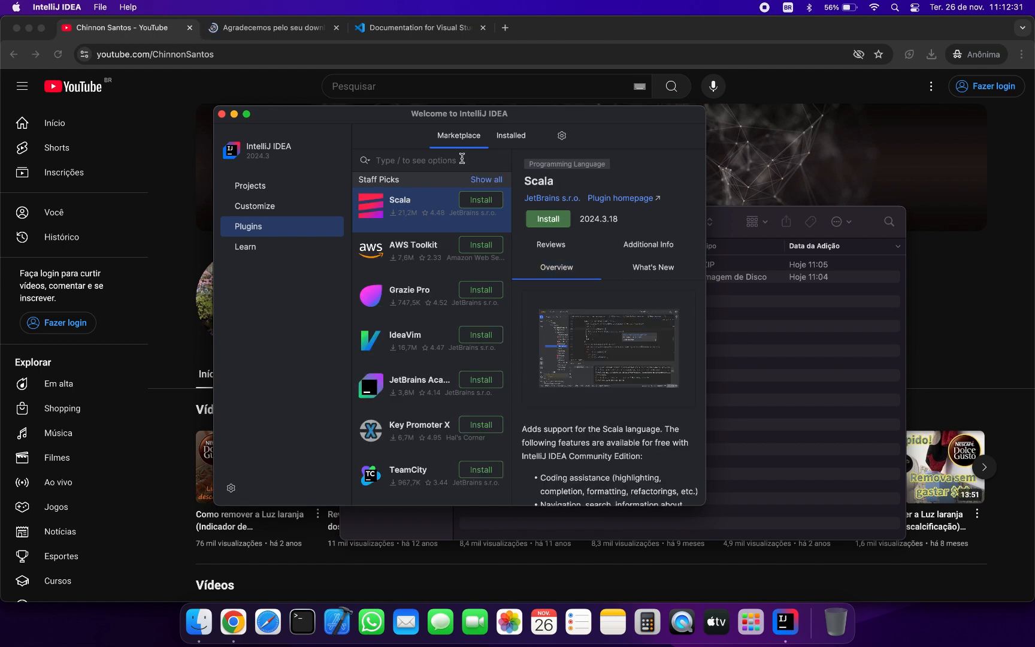
left_click(434, 160)
type("Docker")
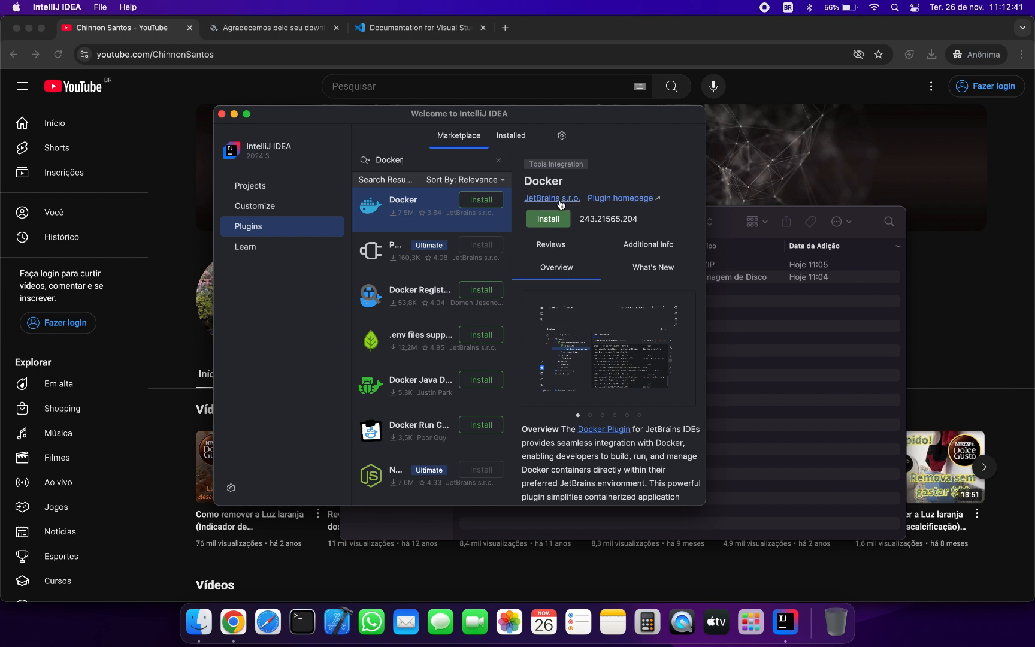
scroll(597, 347, "down", 2)
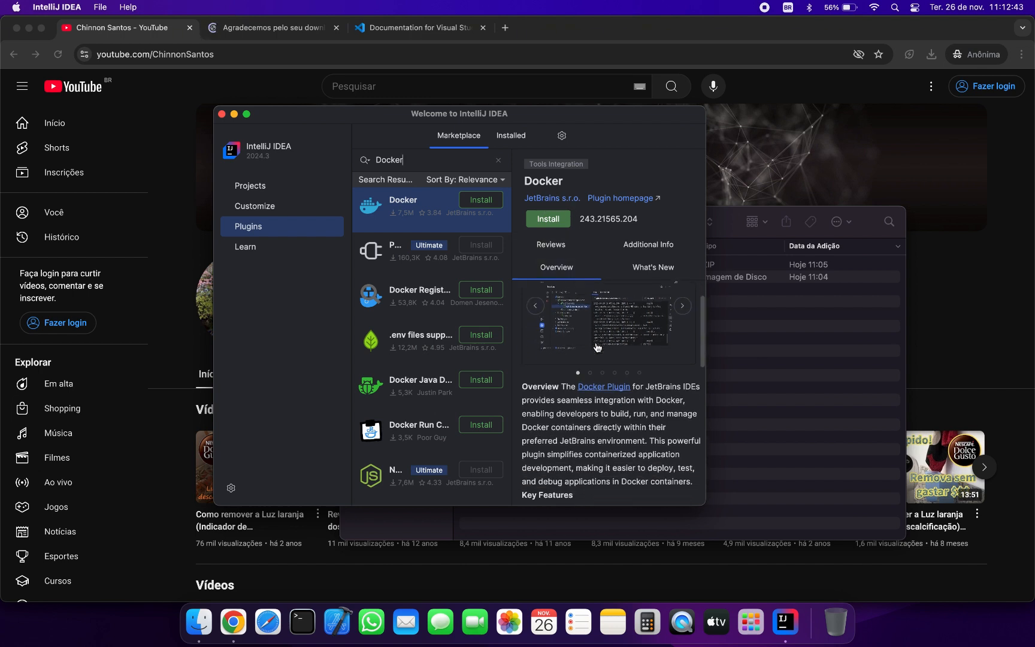
scroll(597, 347, "down", 1)
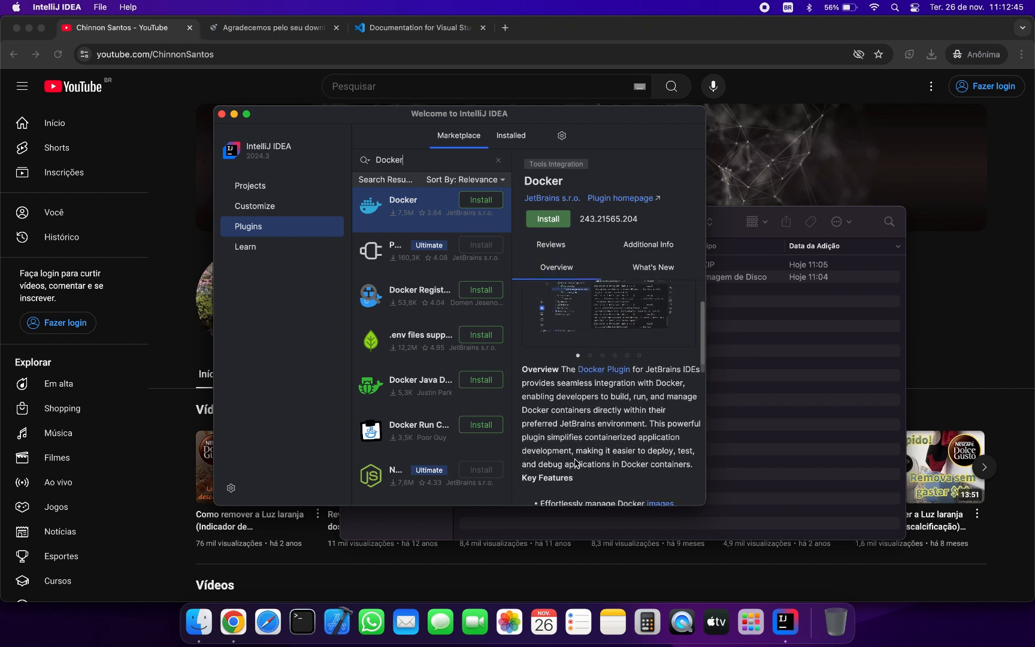
left_click(550, 223)
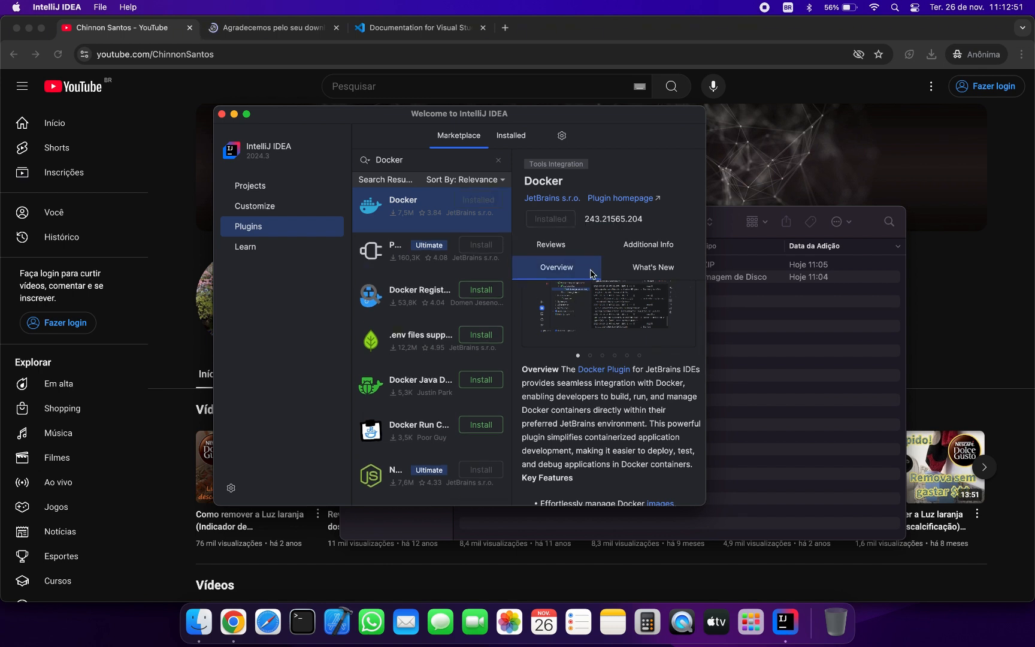
- Search the Marketplace for "OpenAPI" and examine the overview of the OpenAPI (Swagger) Editor plugin
left_click(498, 161)
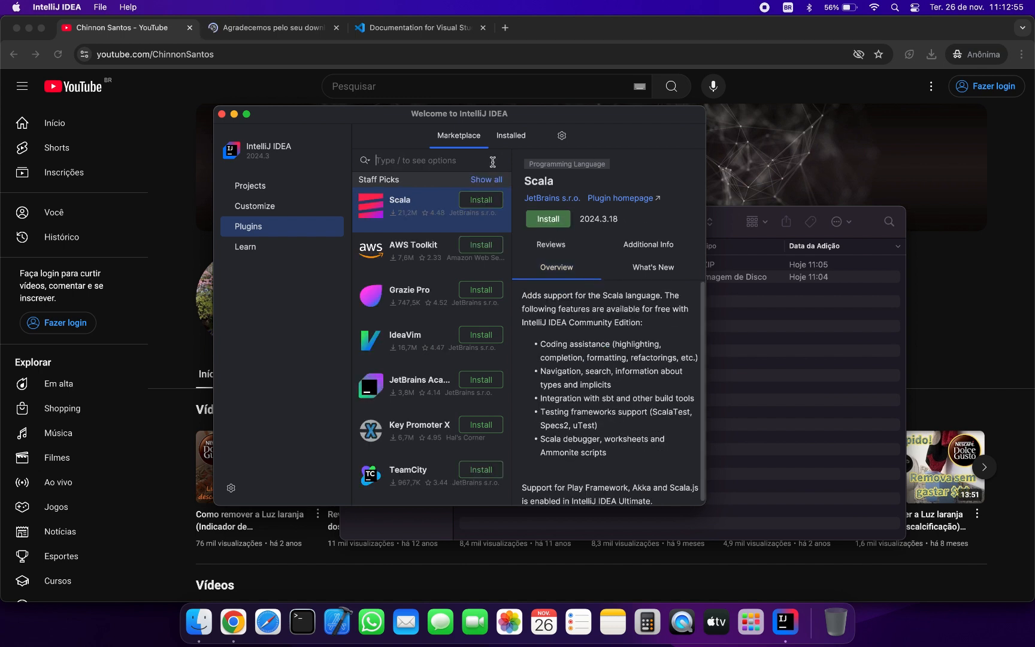
type("o")
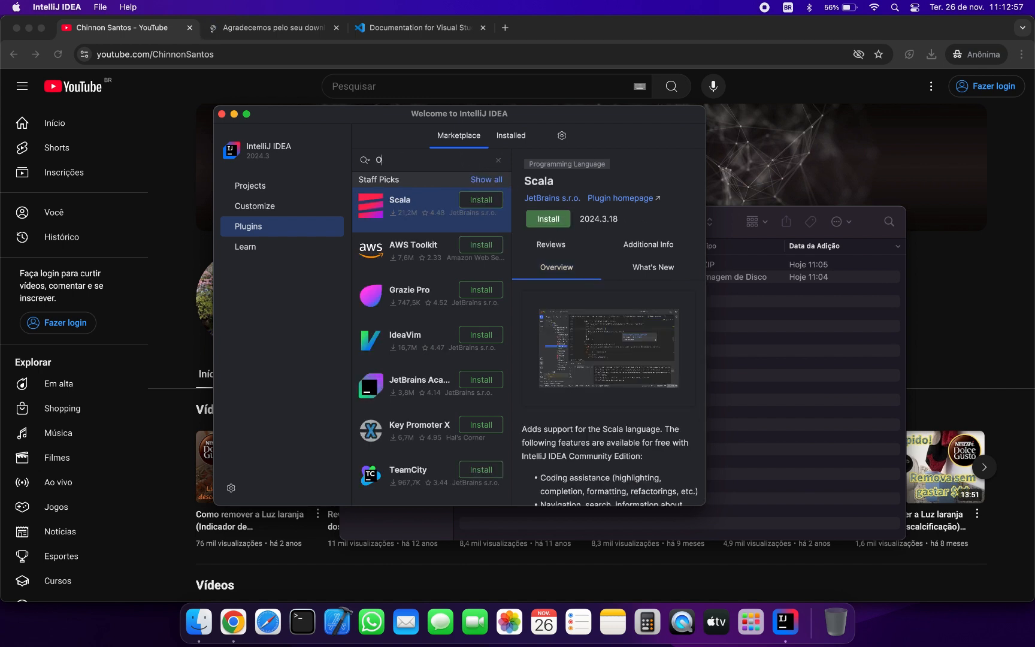
type("penAPI")
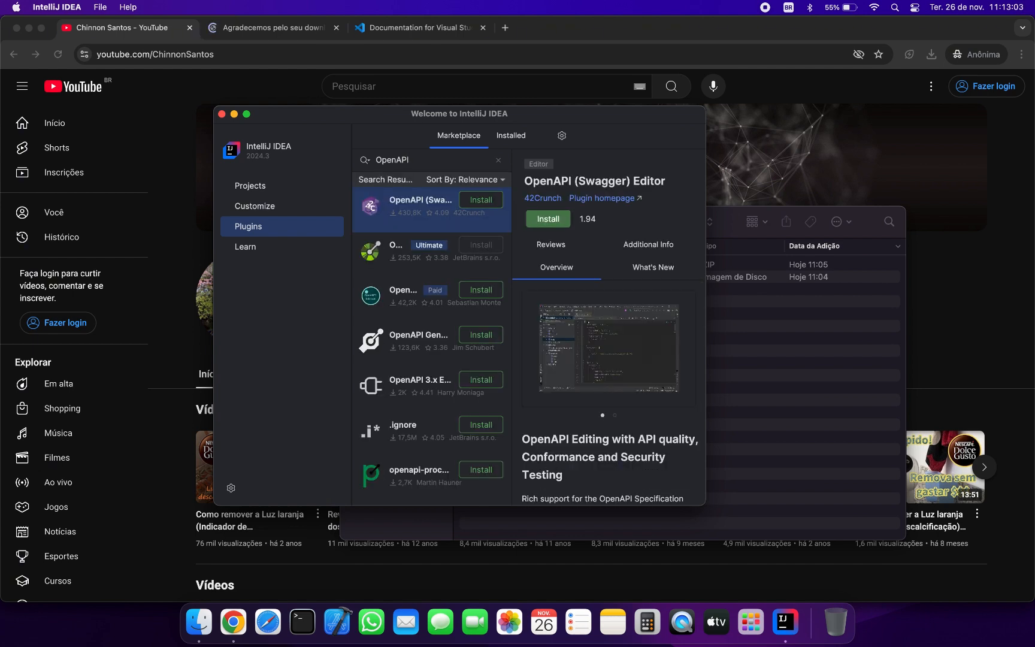
scroll(601, 370, "down", 3)
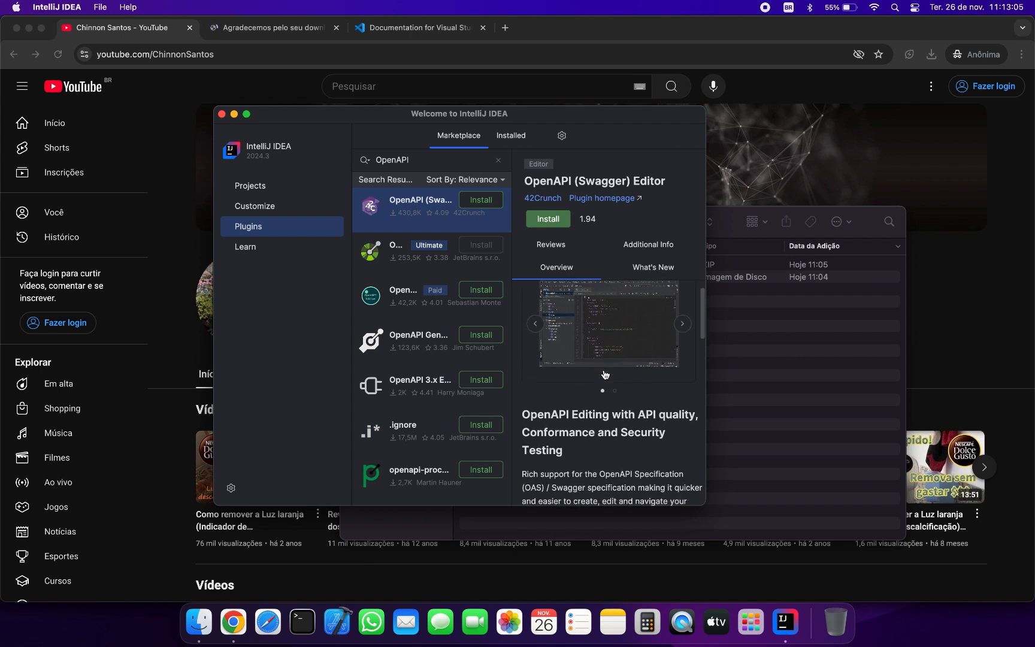
scroll(604, 373, "up", 3)
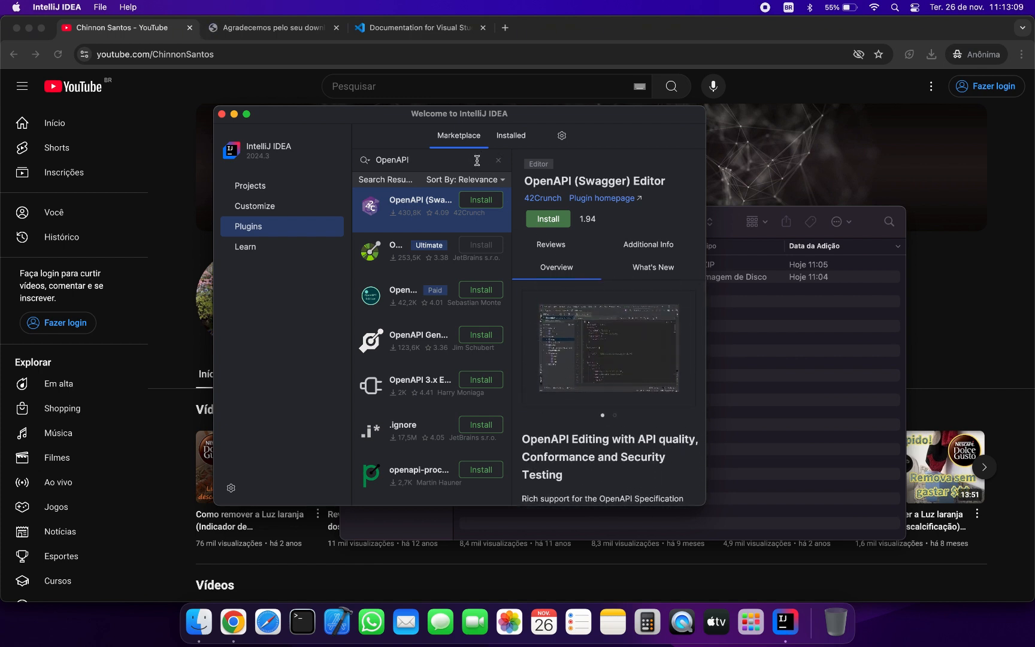
- Replace the Marketplace search with "SonarLint" to view that plugin's details
key("BackSpace")
key("BackSpace")
key("BackSpace")
key("BackSpace")
key("BackSpace")
key("BackSpace")
key("BackSpace")
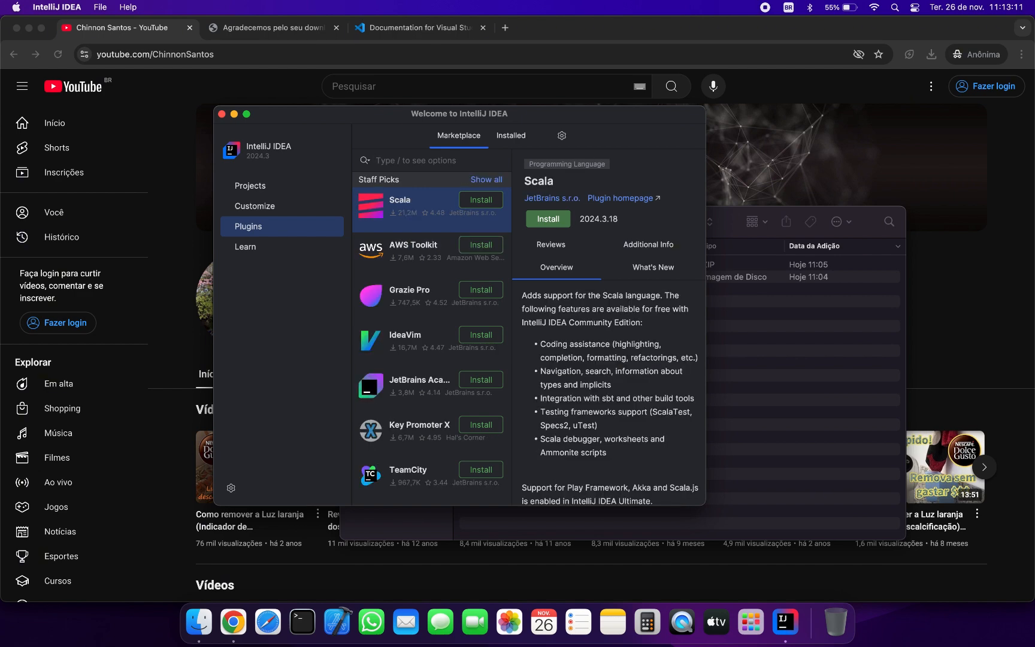
type("SonarLint")
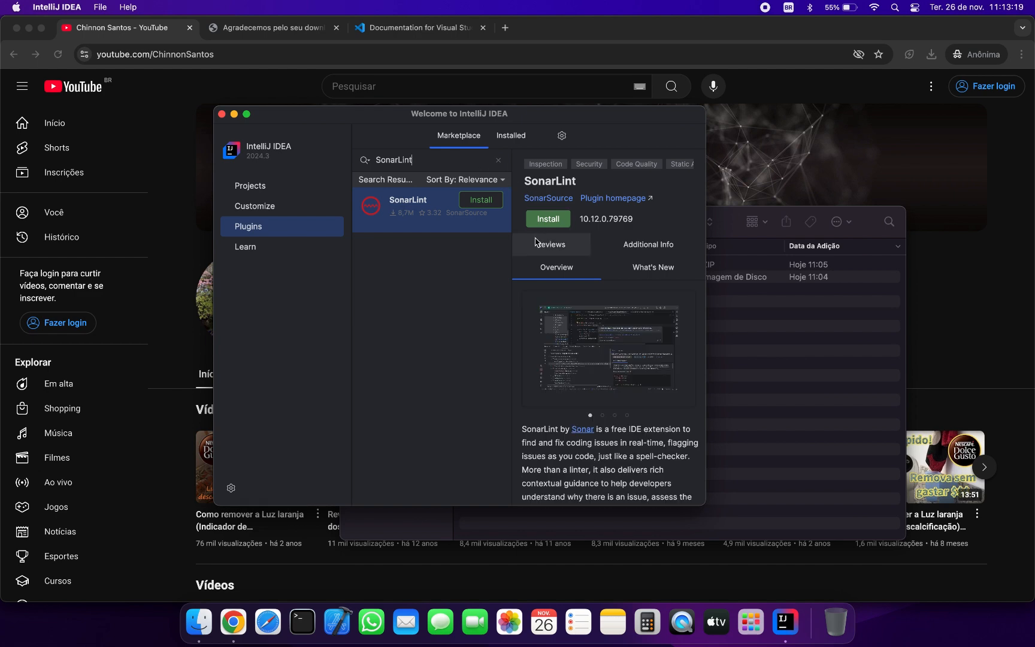
- Clear the Marketplace search, check the list of installed plugins and return to the Projects page
left_click(499, 162)
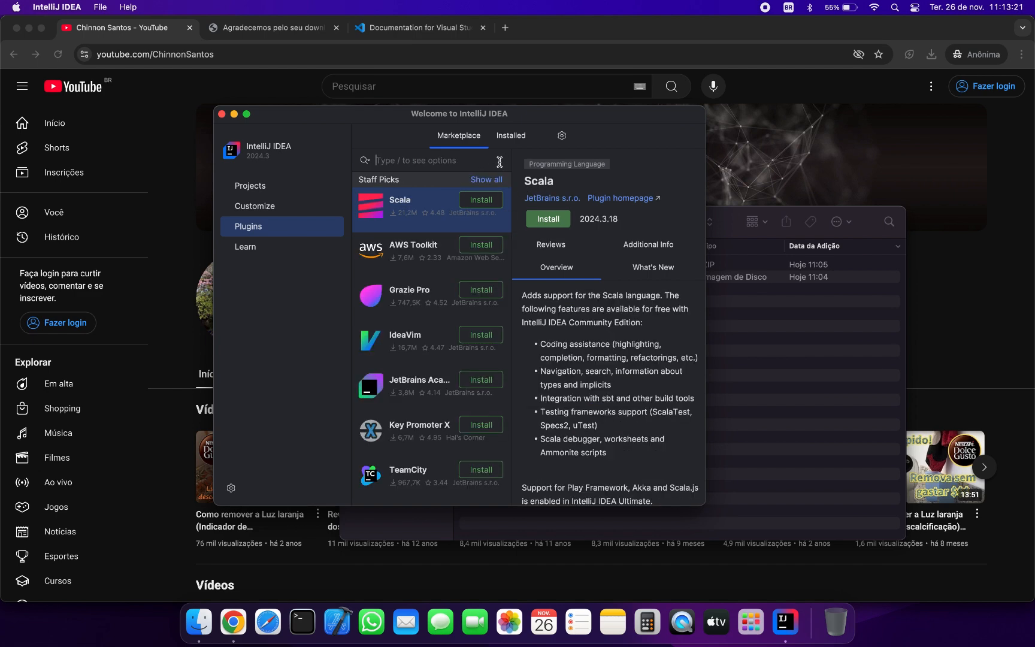
left_click(511, 135)
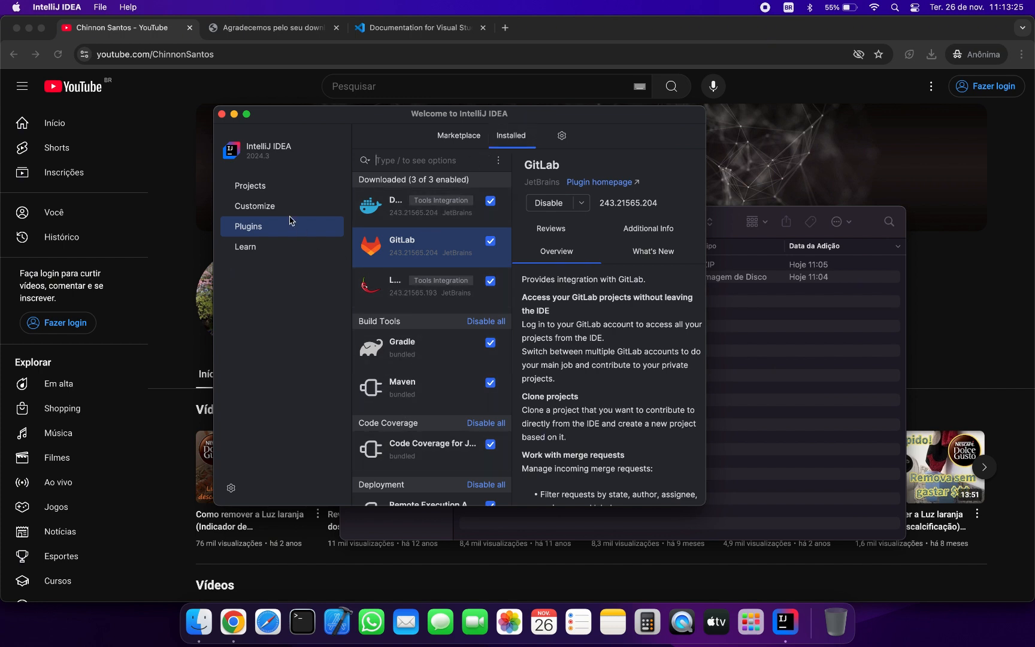
left_click(280, 196)
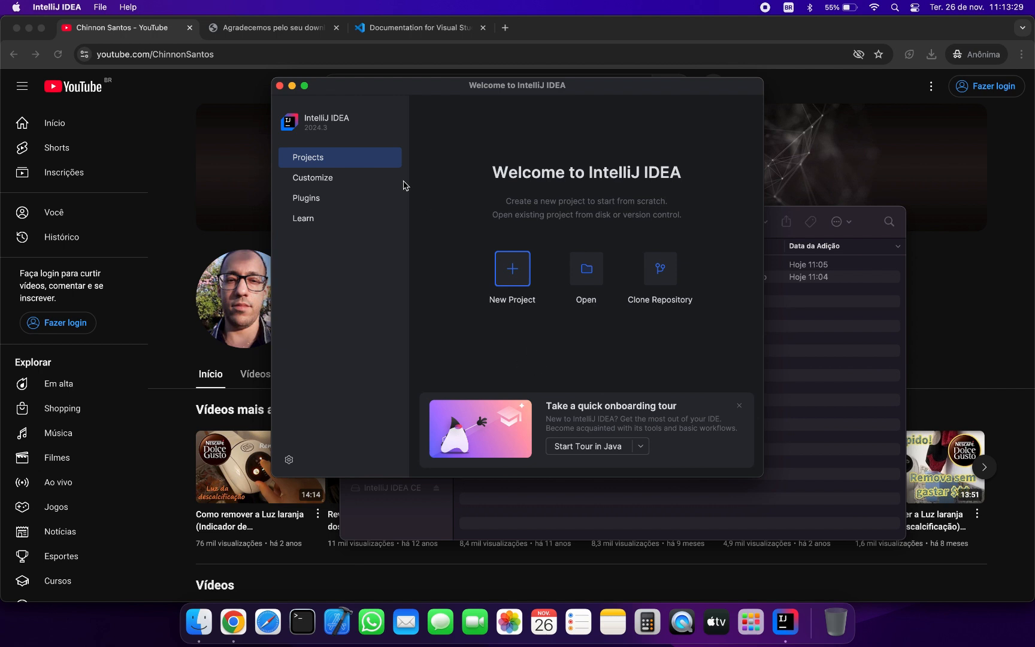
- Keep IntelliJ IDEA CE permanently in the macOS Dock and place its icon between Terminal and Xcode
right_click(779, 627)
mouse_move(809, 533)
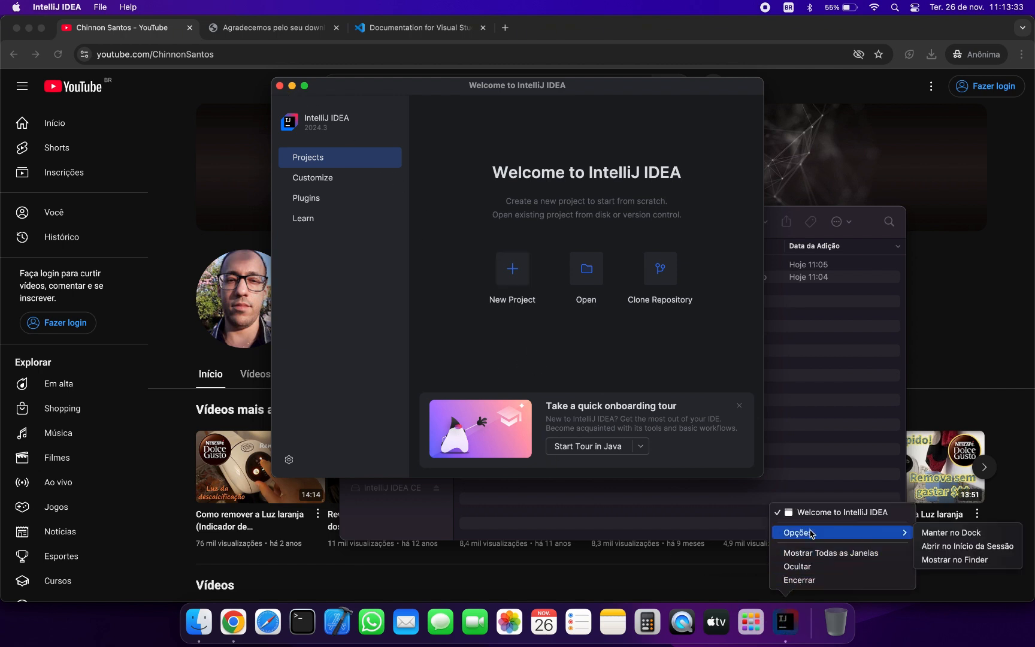
left_click(931, 534)
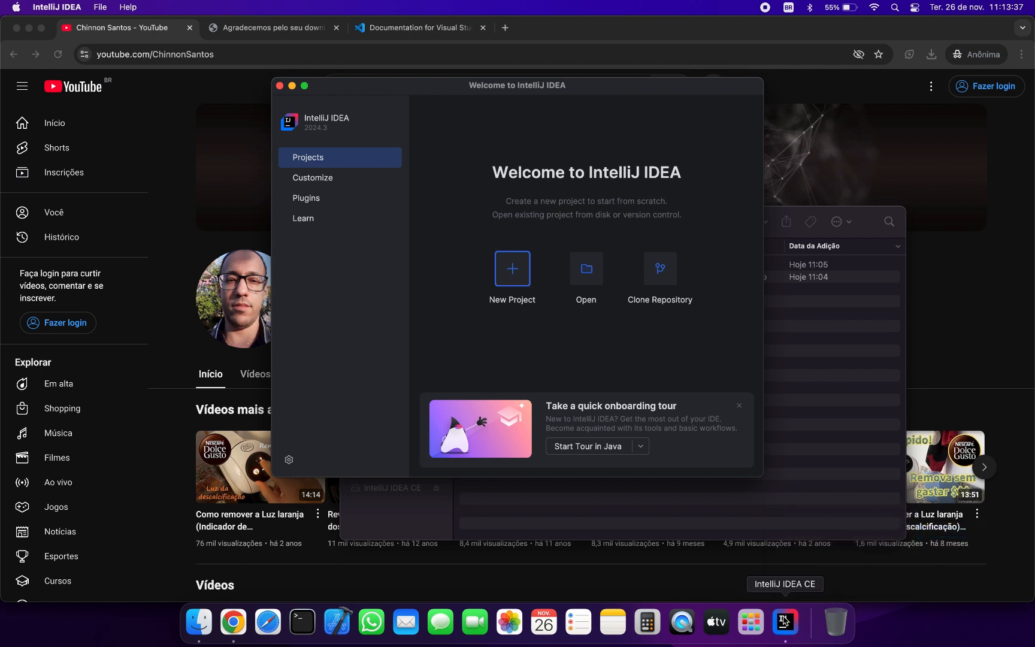
left_click_drag(784, 622, 342, 625)
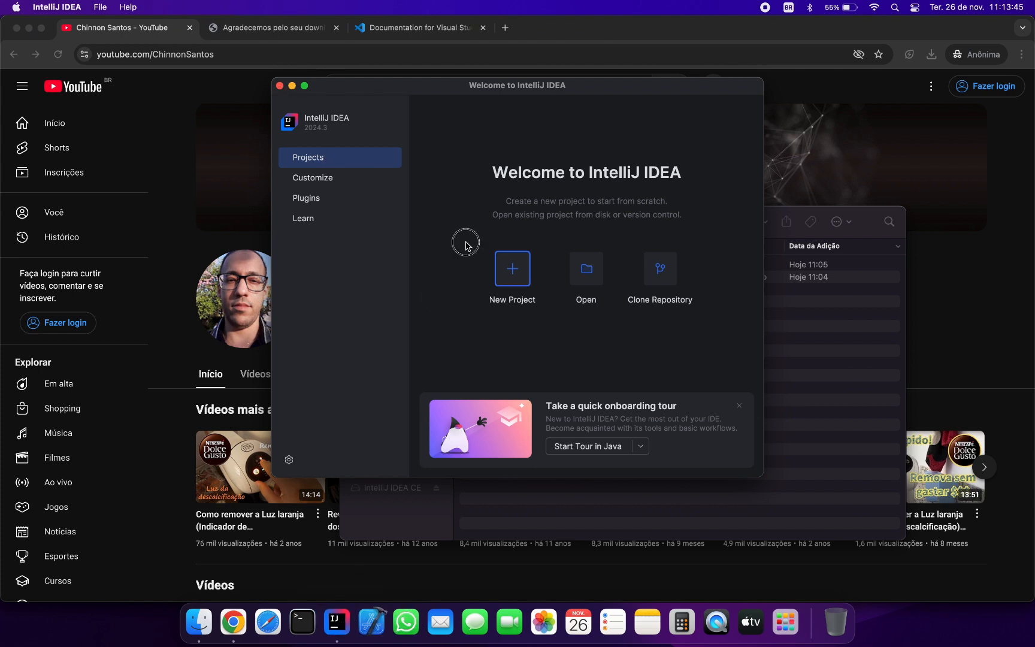
- Quit IntelliJ IDEA and launch Visual Studio Code from Launchpad, allowing the downloaded app to open
key("super+q")
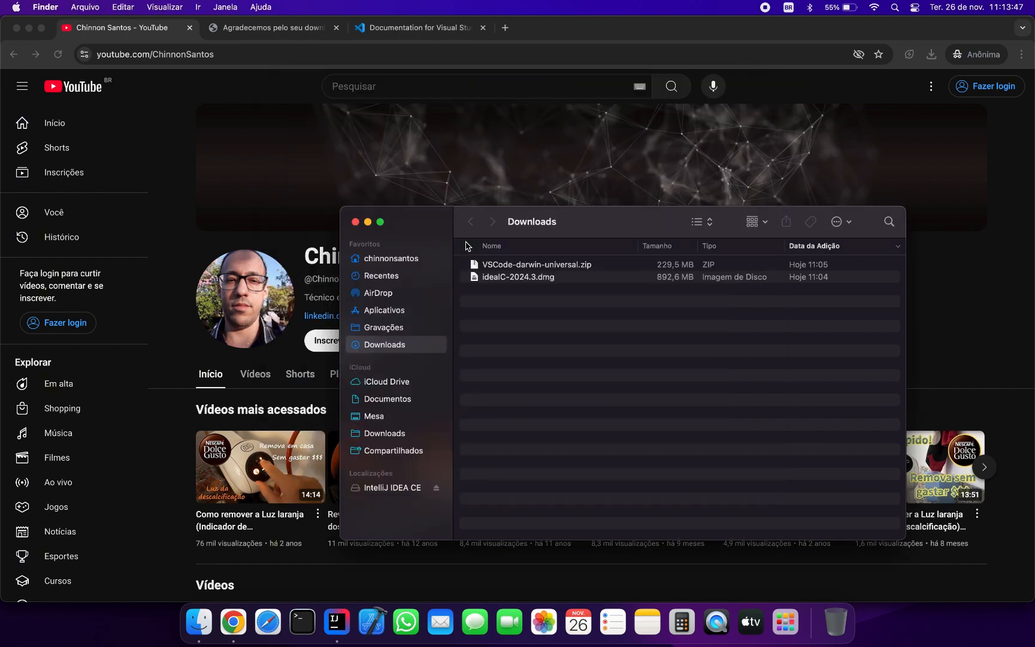
left_click(785, 622)
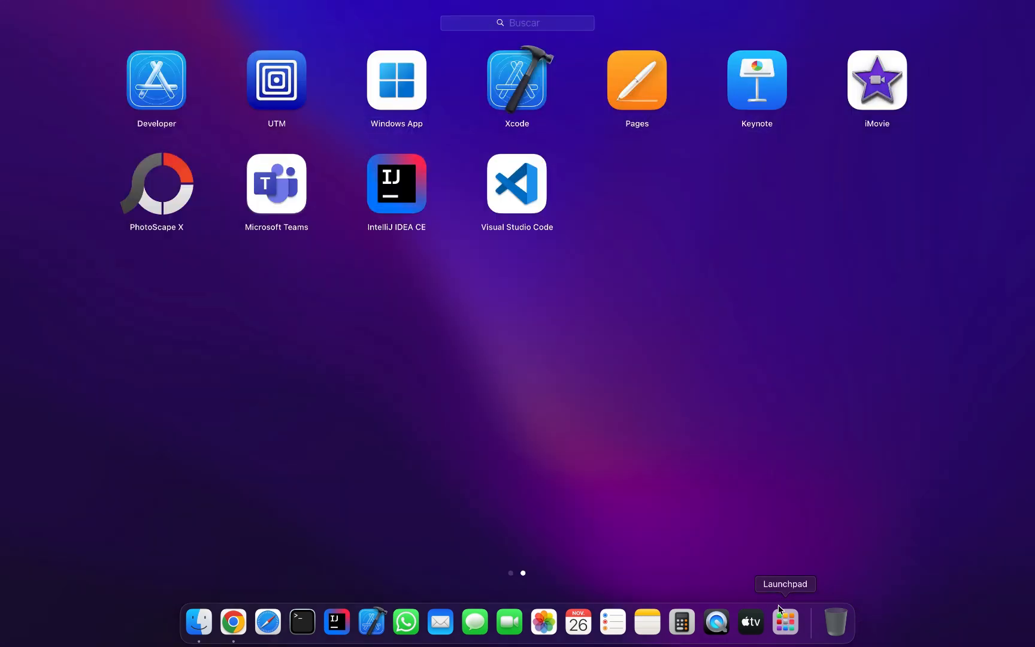
left_click(520, 199)
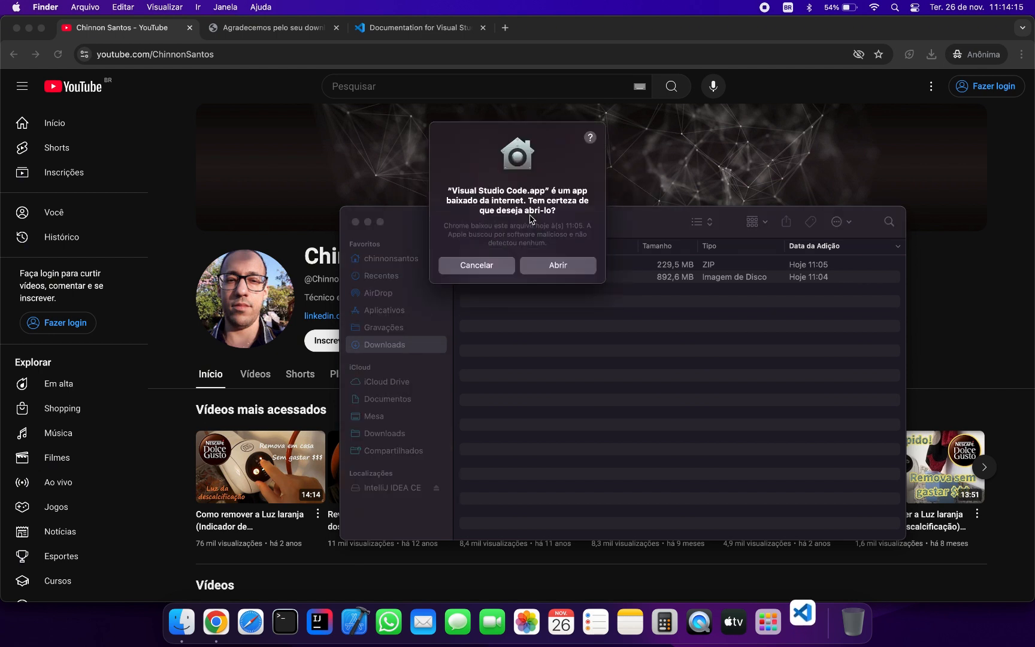
left_click(557, 271)
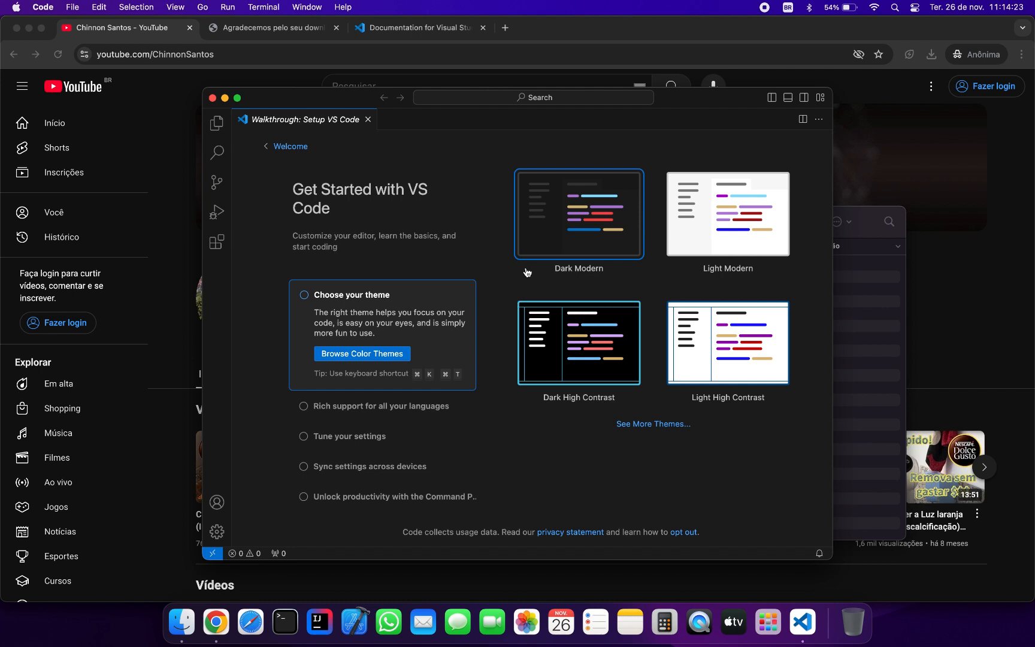
- Choose the Dark Modern theme and check off the "Choose your theme" item in the setup walkthrough
left_click(560, 237)
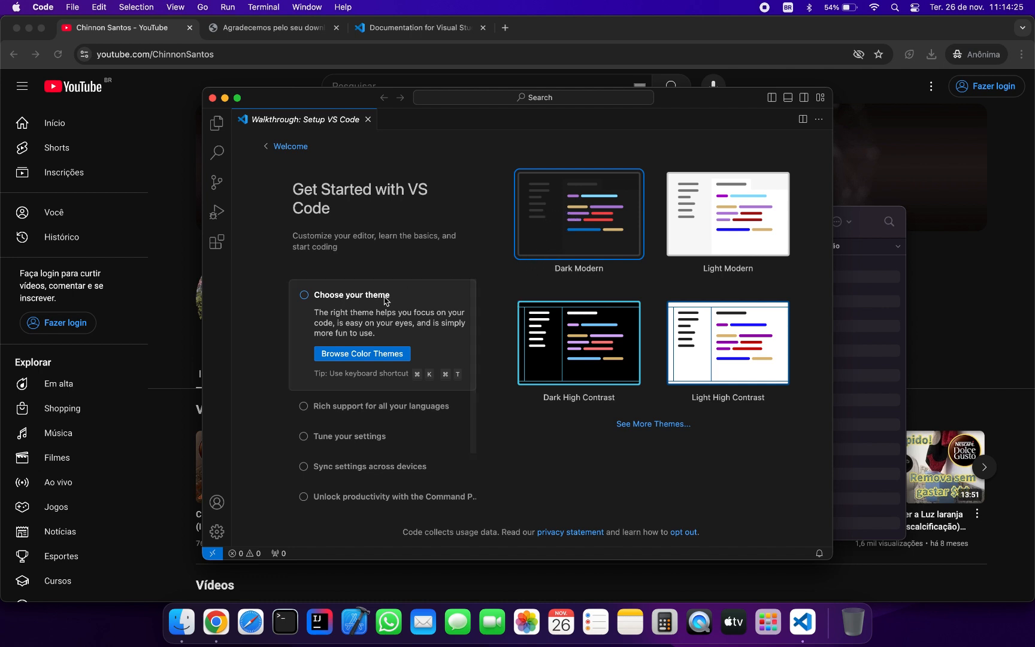
left_click(304, 297)
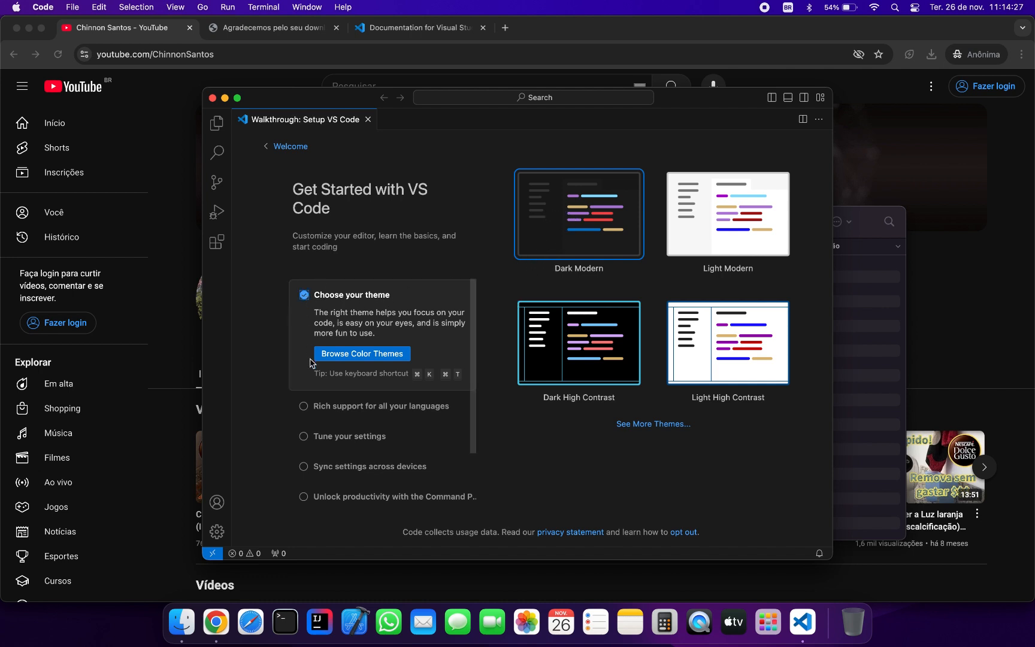
- Browse the recommended language extensions from the walkthrough's language support item, widening the list to read it, and close the list
left_click(335, 405)
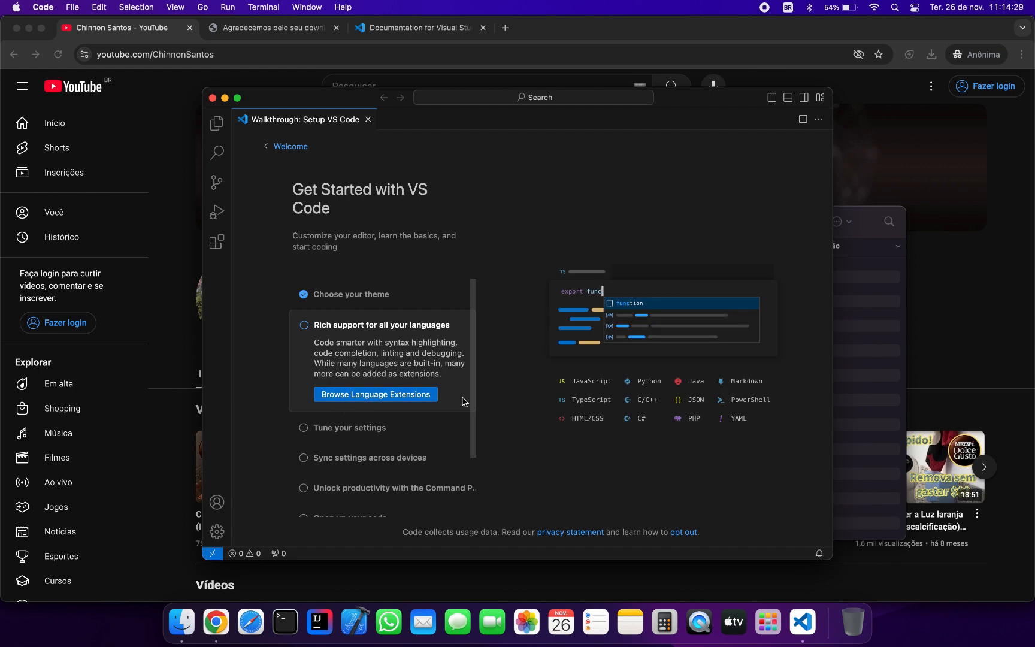
left_click(389, 394)
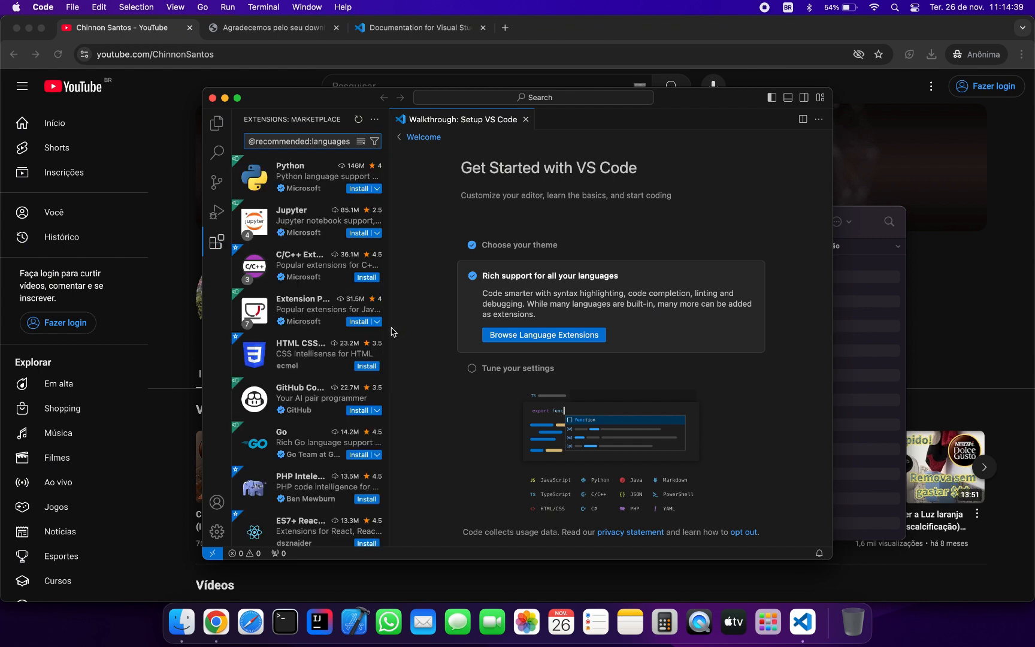
left_click_drag(389, 324, 439, 323)
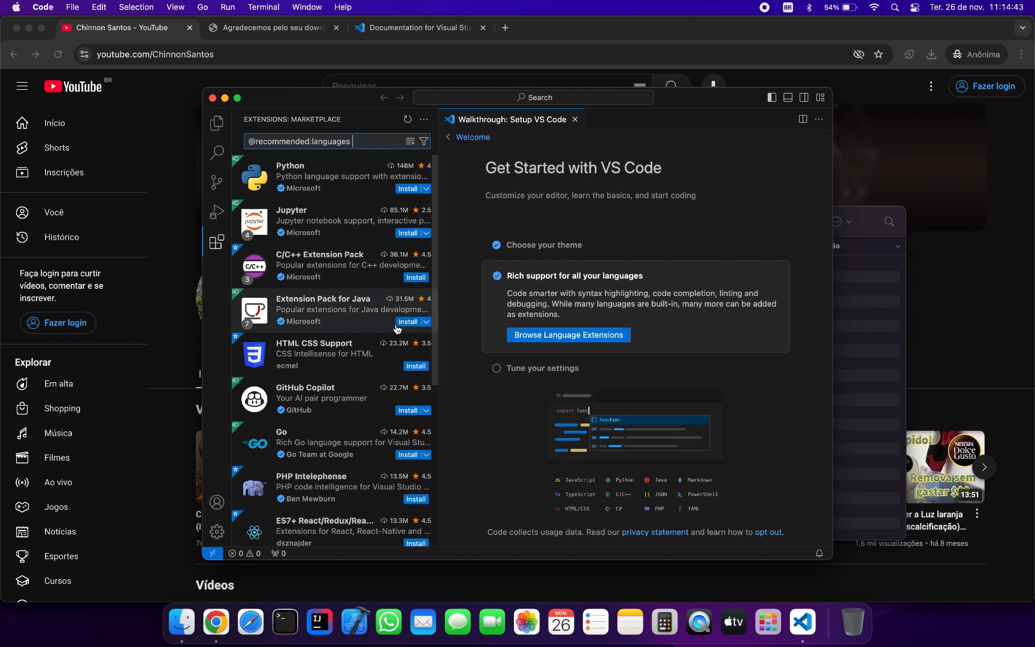
left_click_drag(438, 358, 432, 357)
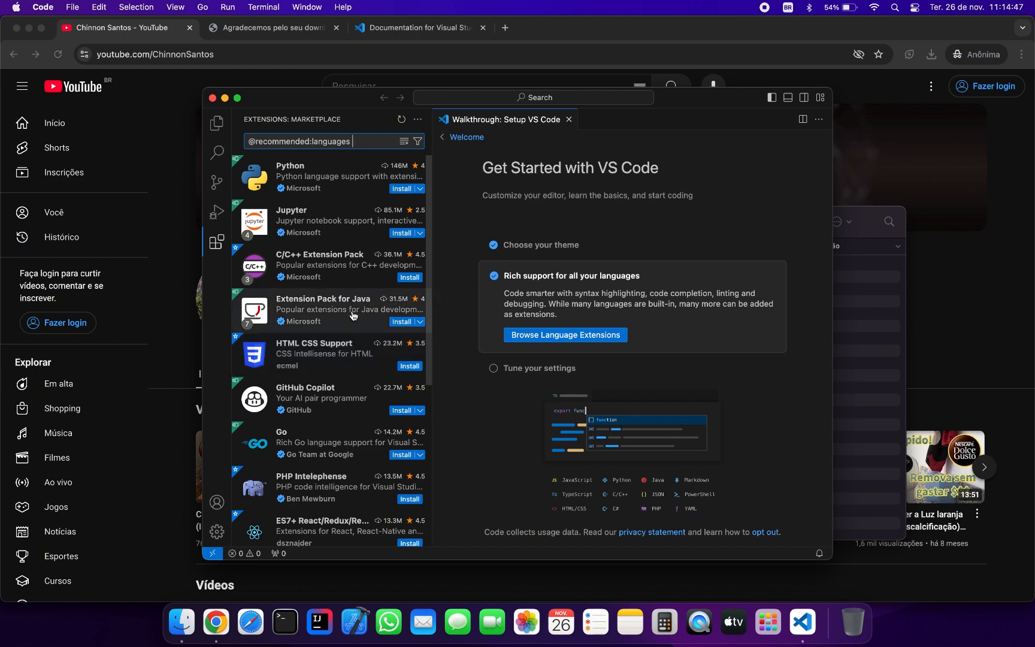
scroll(353, 316, "down", 8)
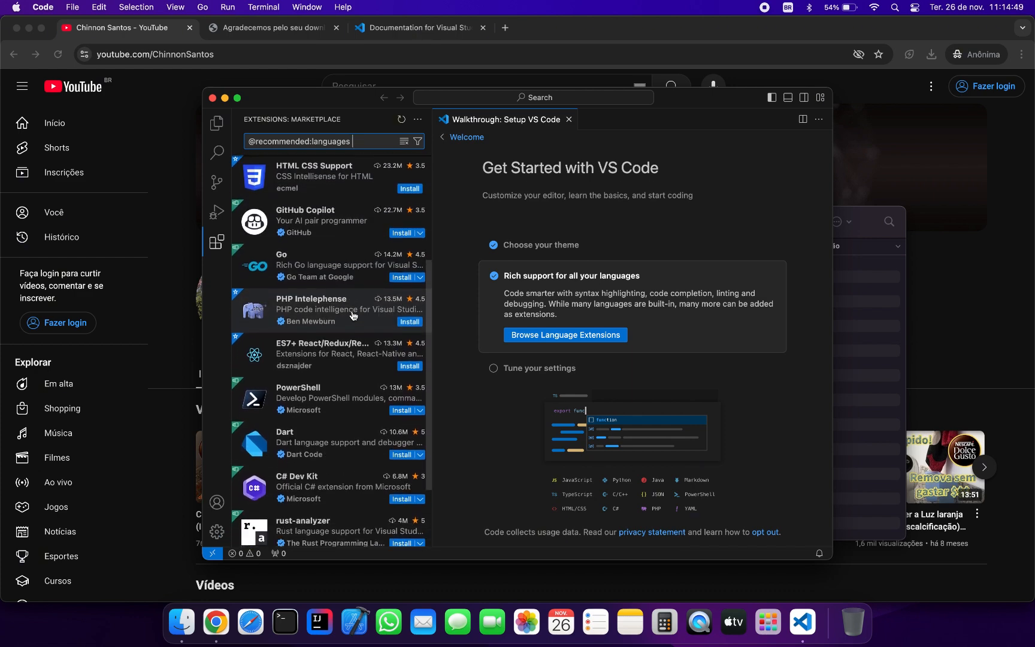
scroll(353, 315, "down", 1)
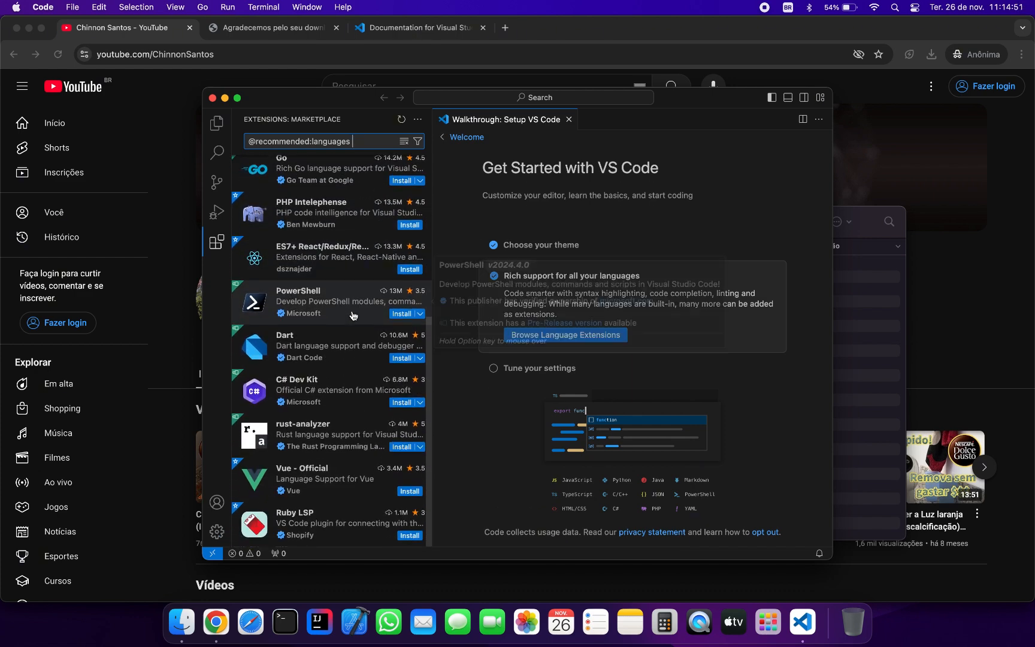
scroll(354, 315, "up", 9)
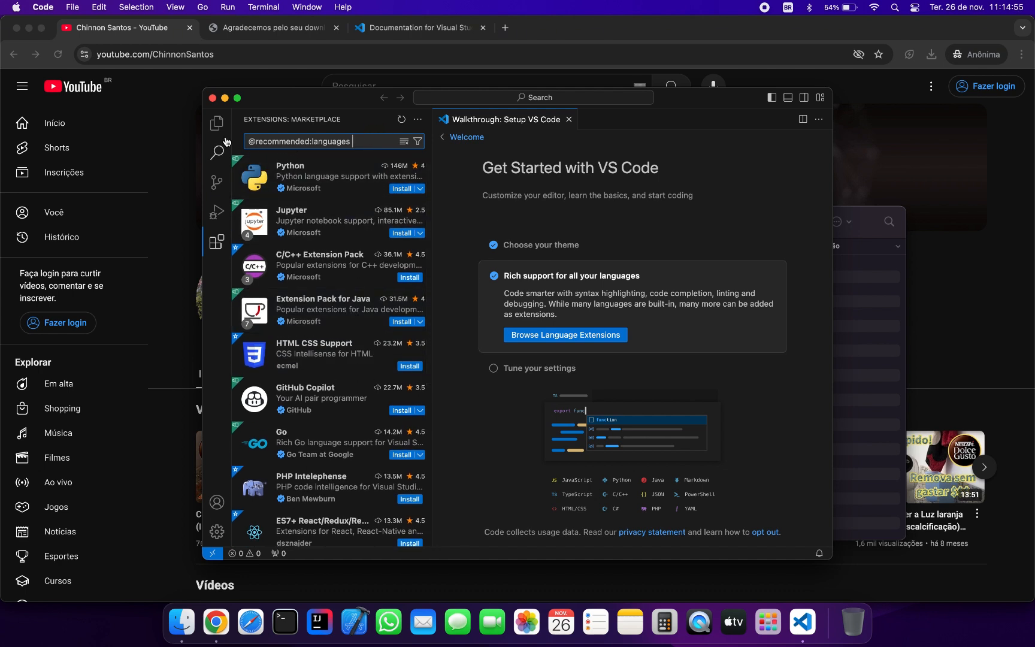
left_click(217, 242)
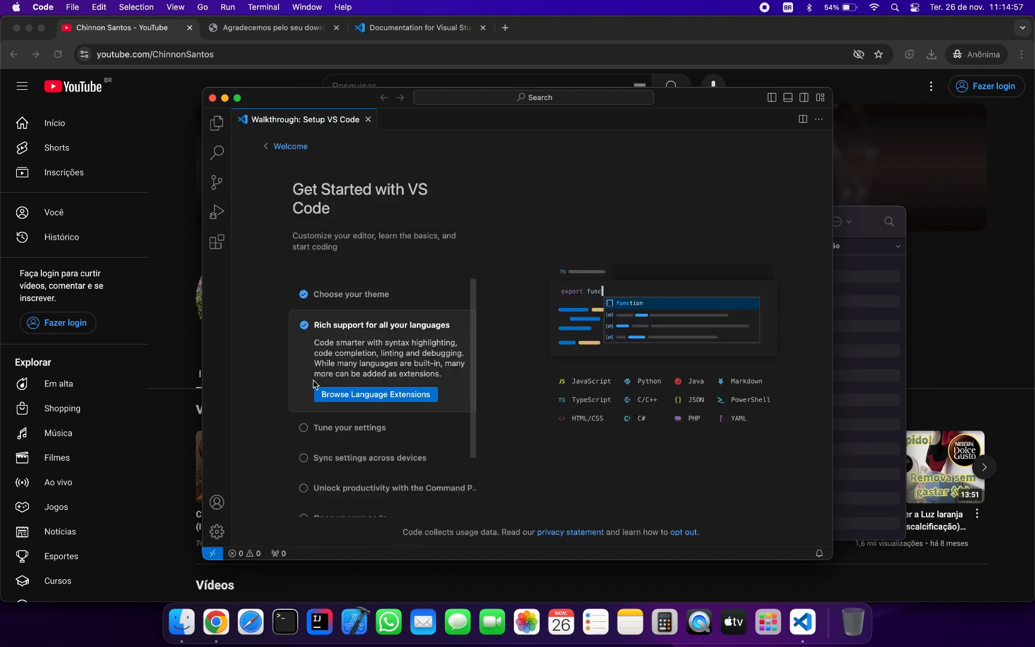
- Check off the settings, sync, Command Palette and open-code items, mark the walkthrough as done and quit Visual Studio Code
left_click(312, 428)
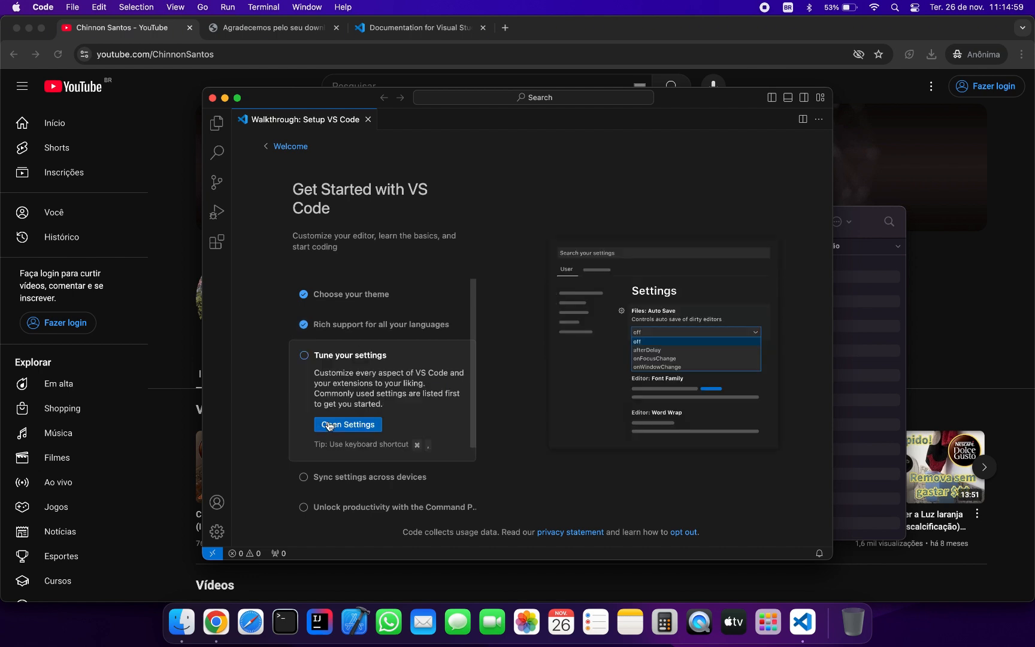
left_click(305, 355)
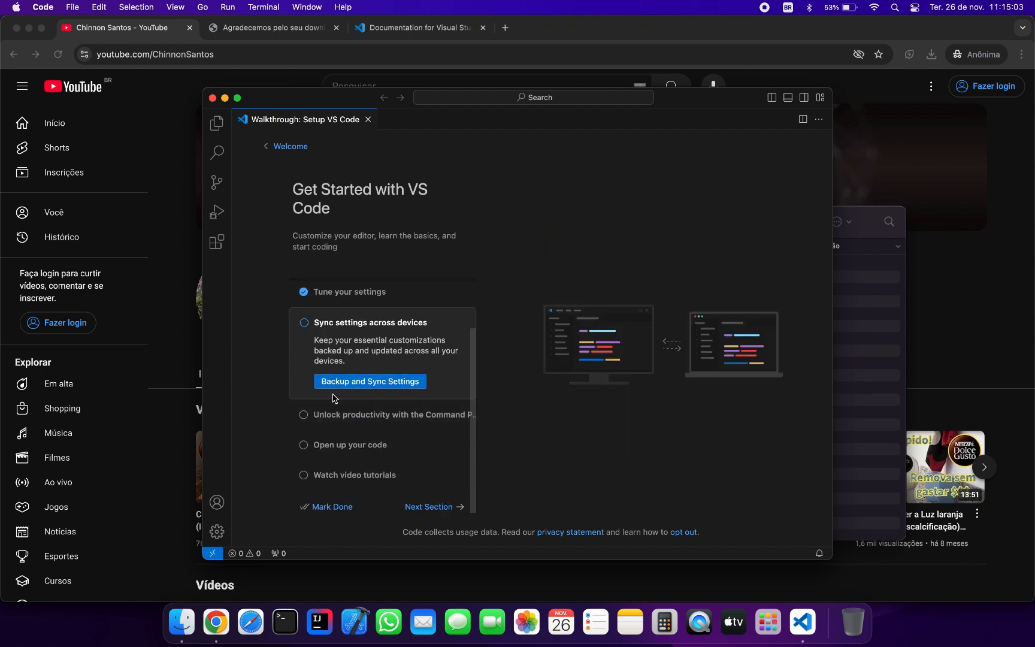
left_click(303, 326)
left_click(348, 413)
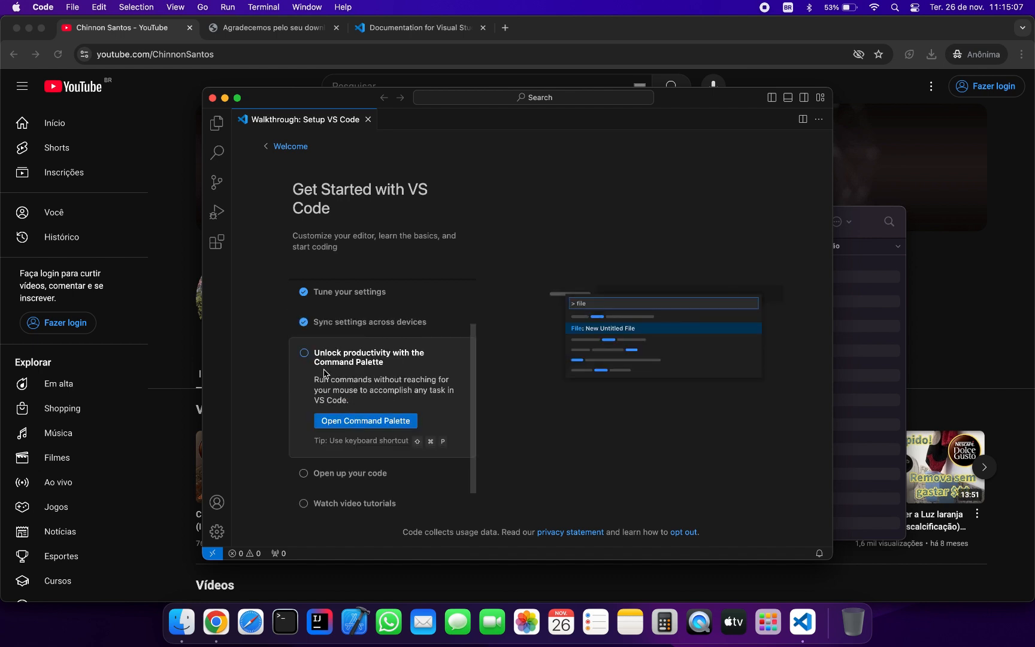
left_click(352, 476)
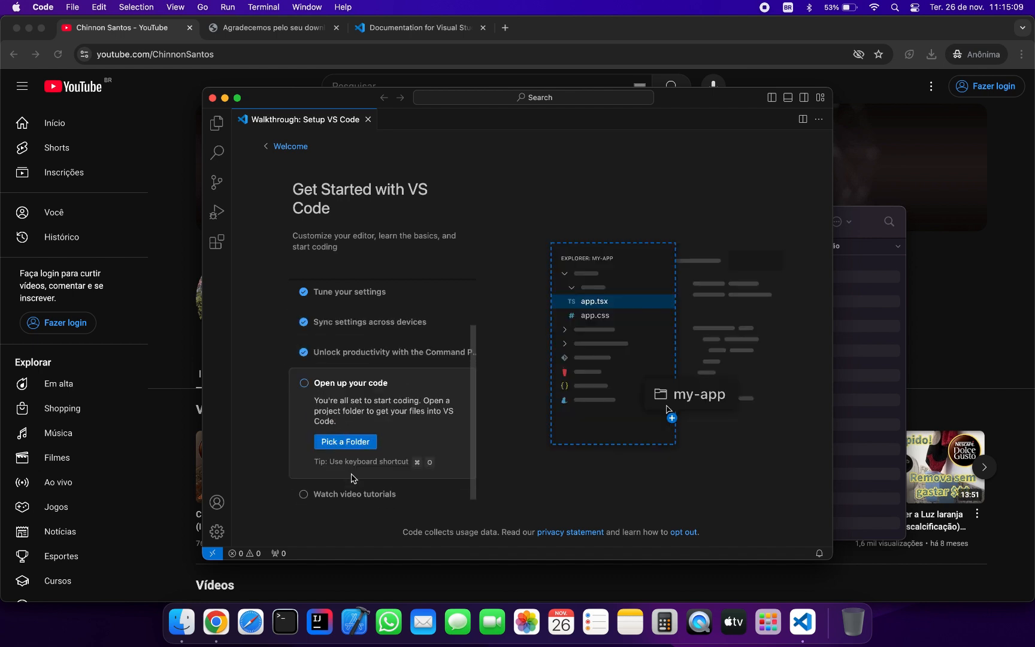
left_click(307, 387)
left_click(362, 485)
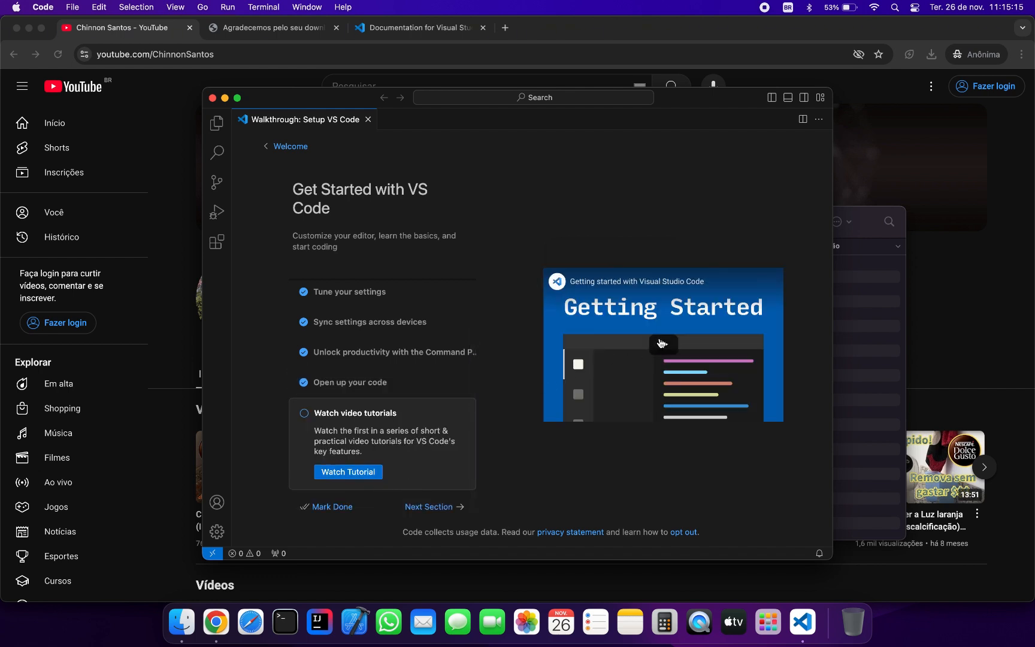
left_click(329, 506)
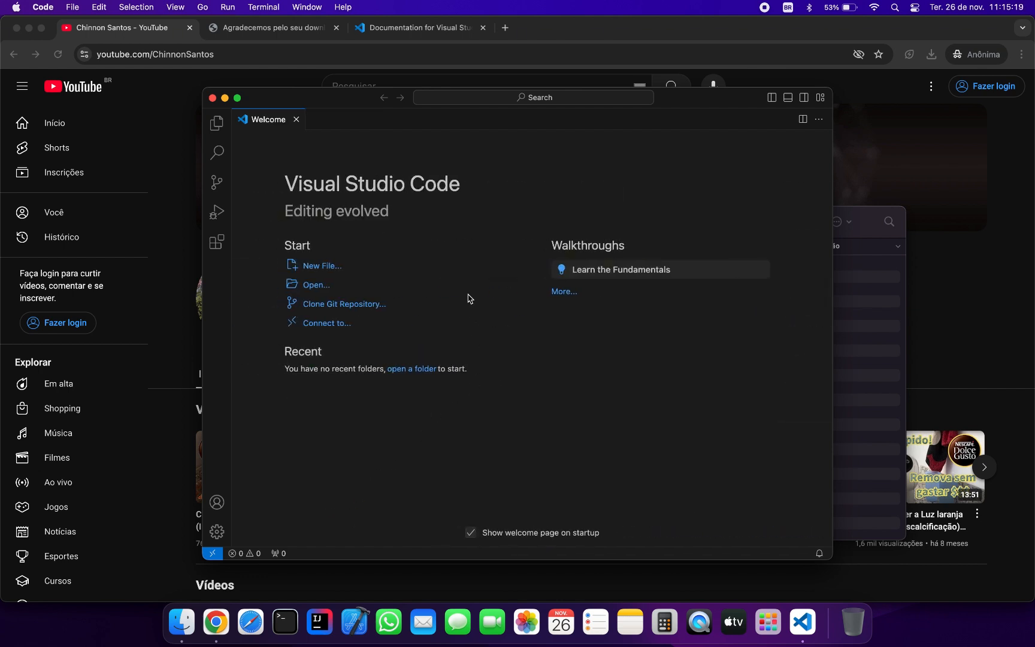
left_click(512, 293)
key("super+q")
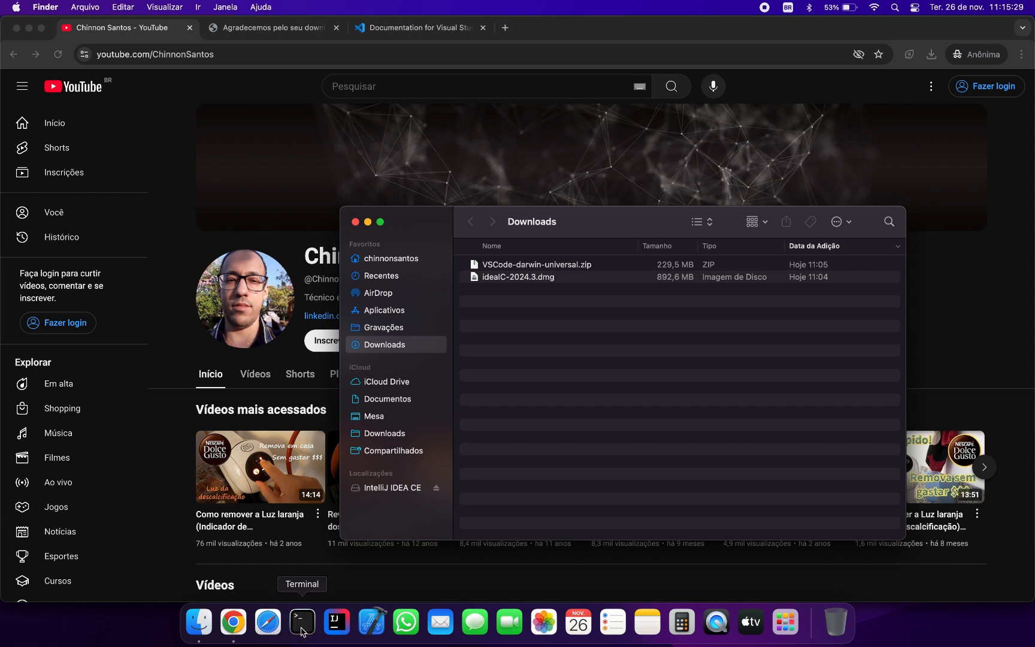
- Test the "code ." command in an enlarged Terminal window, then end the session with "exit" and quit Terminal
left_click(301, 628)
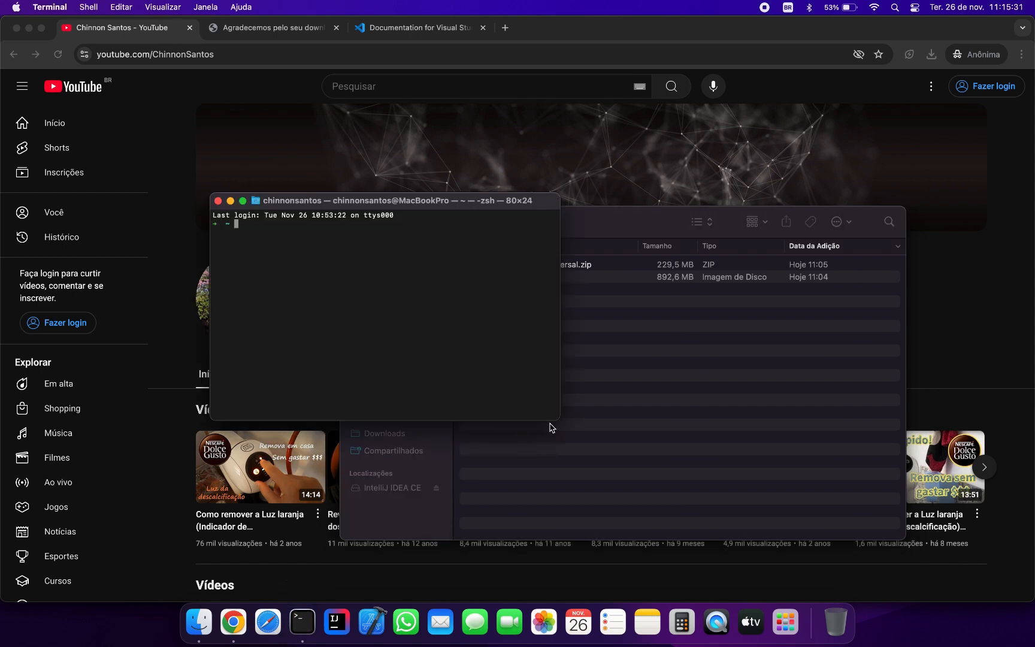
left_click_drag(560, 419, 749, 493)
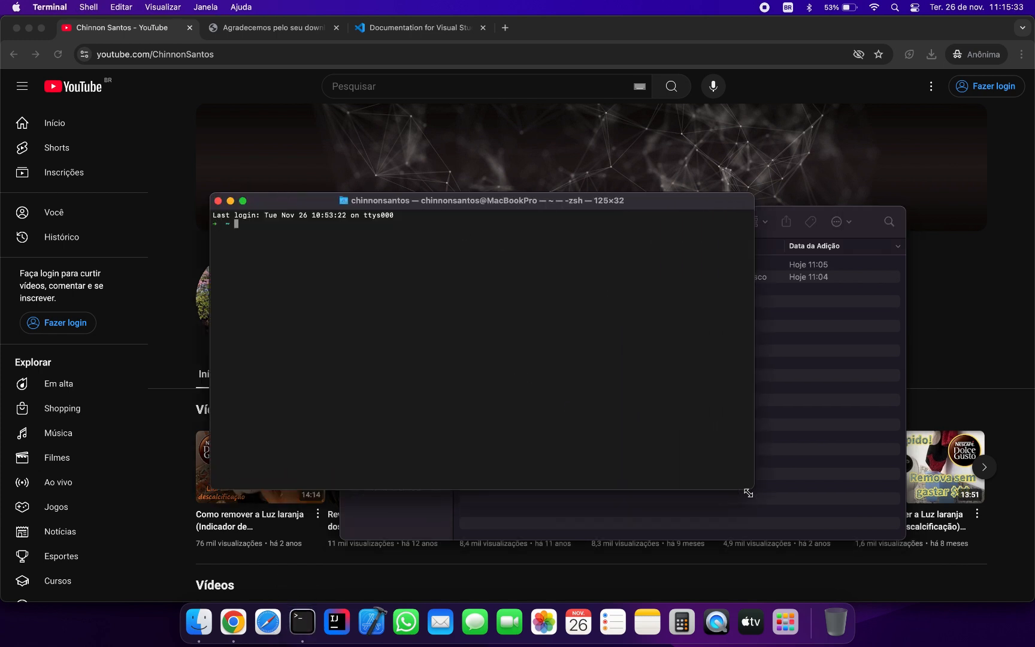
type("code .")
key("Return")
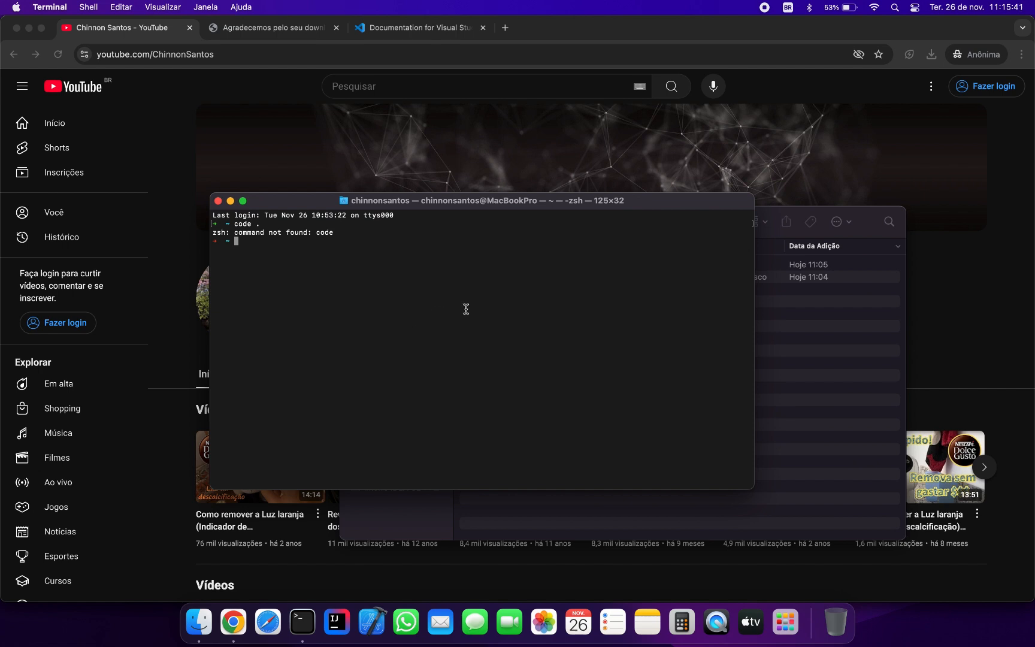
type("exit")
key("Return")
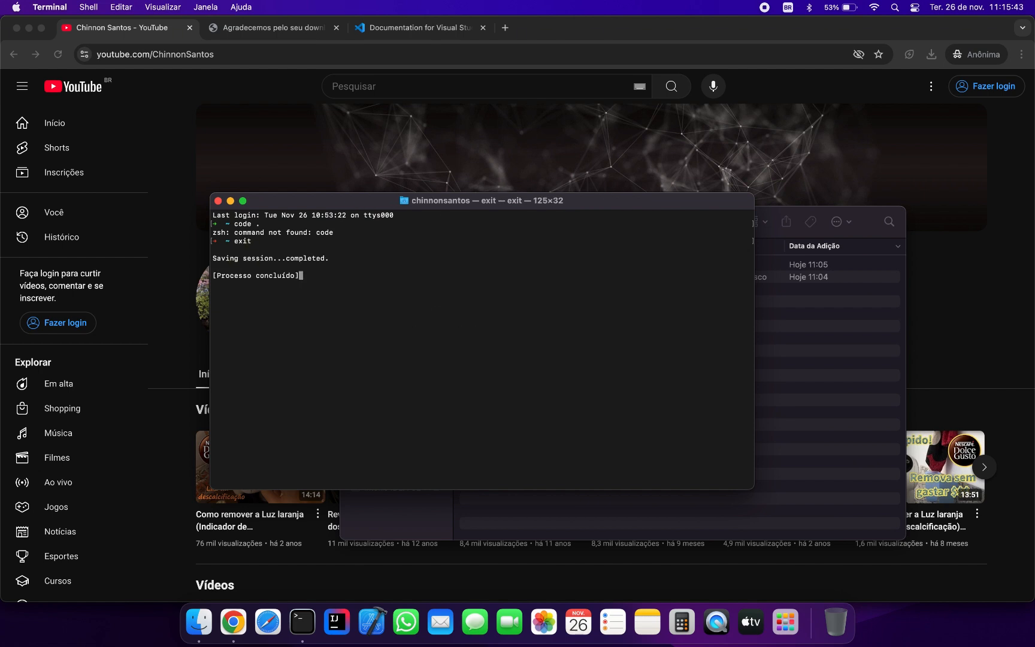
key("super+q")
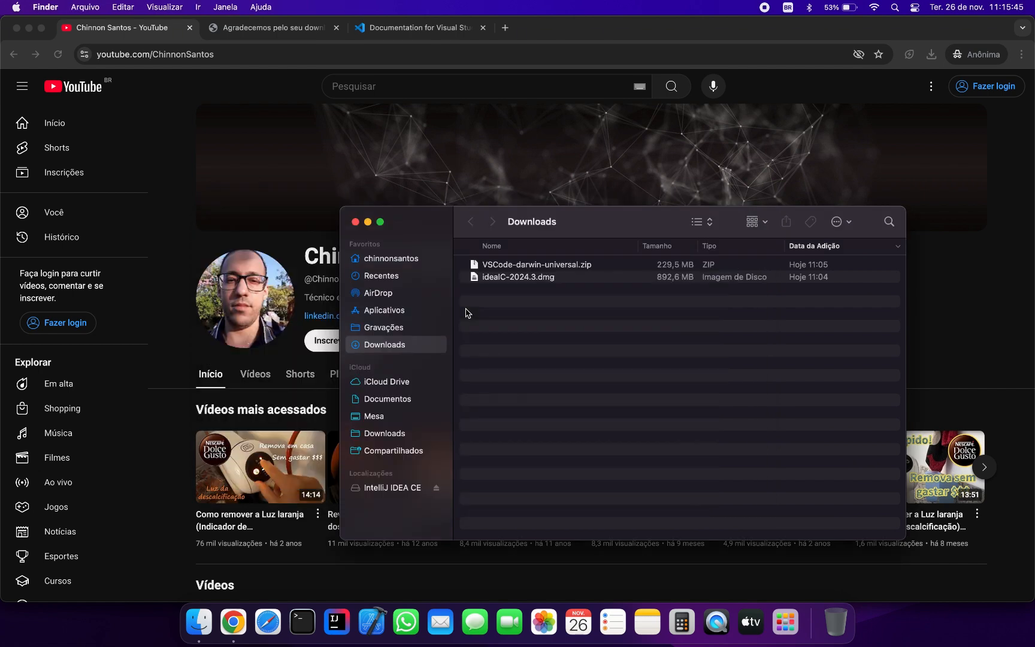
- Minimize the Downloads window in Finder and switch to Chrome
left_click(367, 223)
left_click(495, 350)
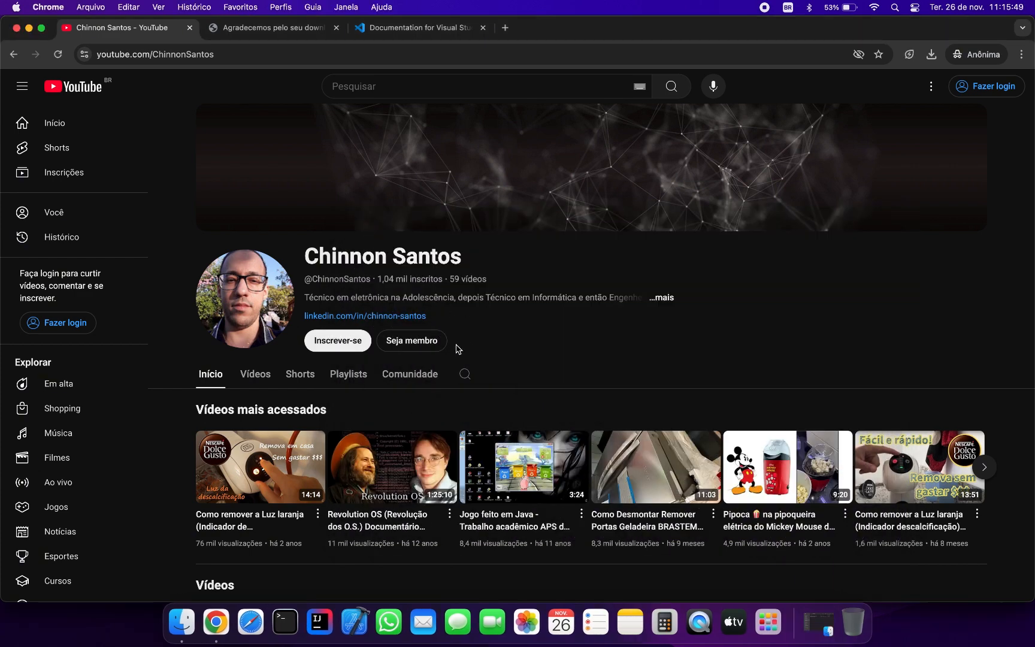